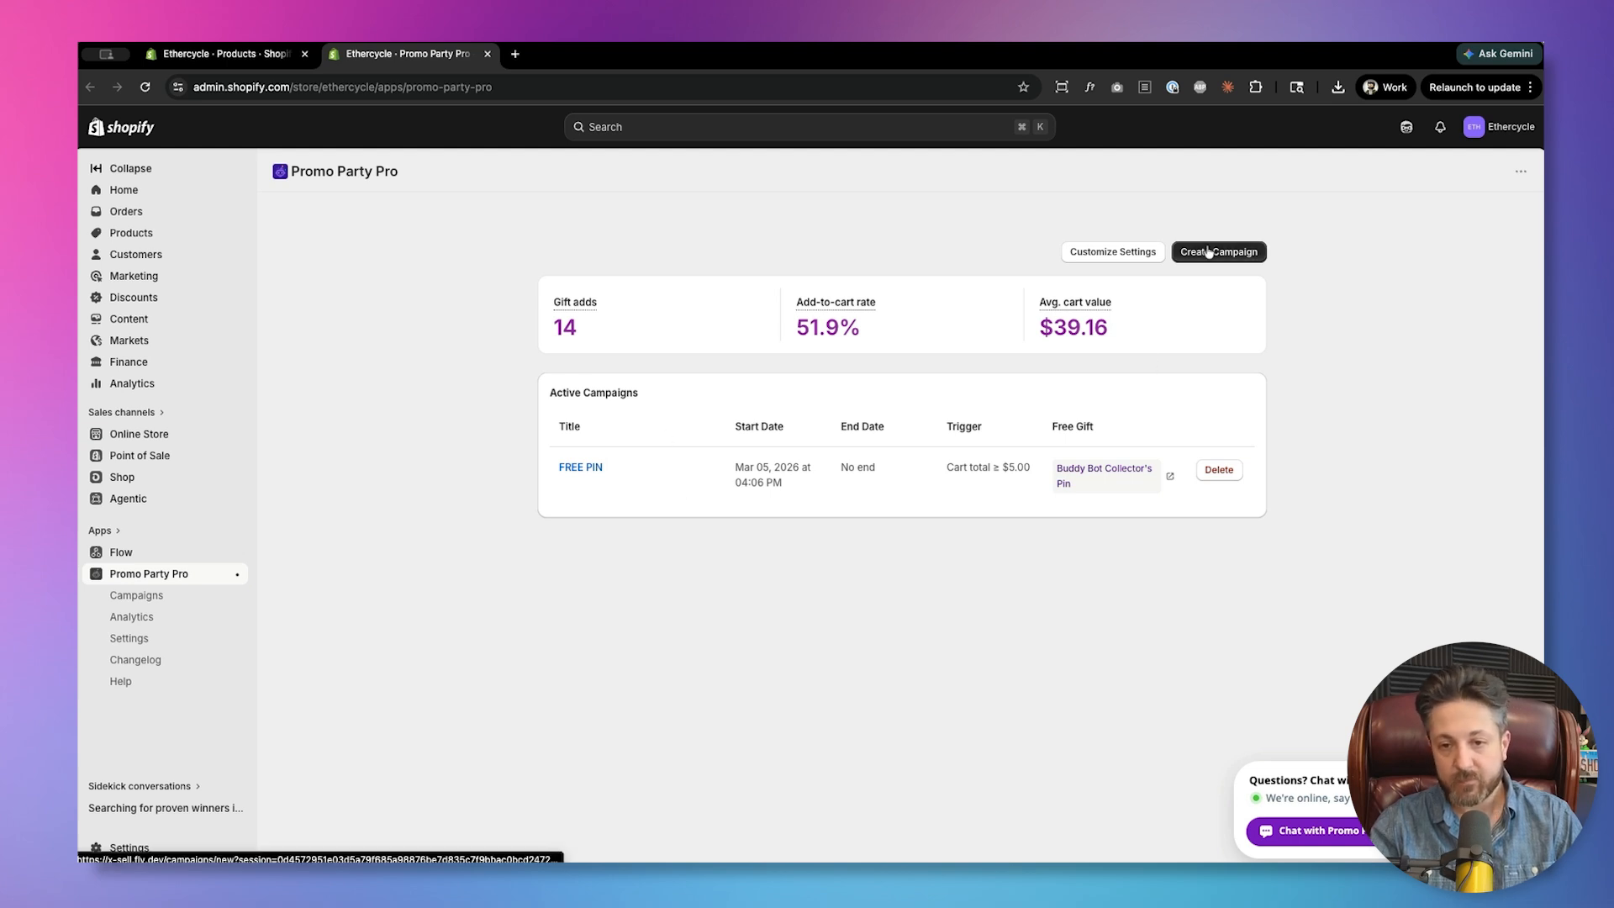
- Create a new campaign and title it "Campaign 2: spend $100, get a free branded tote."
left_click(1231, 253)
scroll(892, 267, "down", 2)
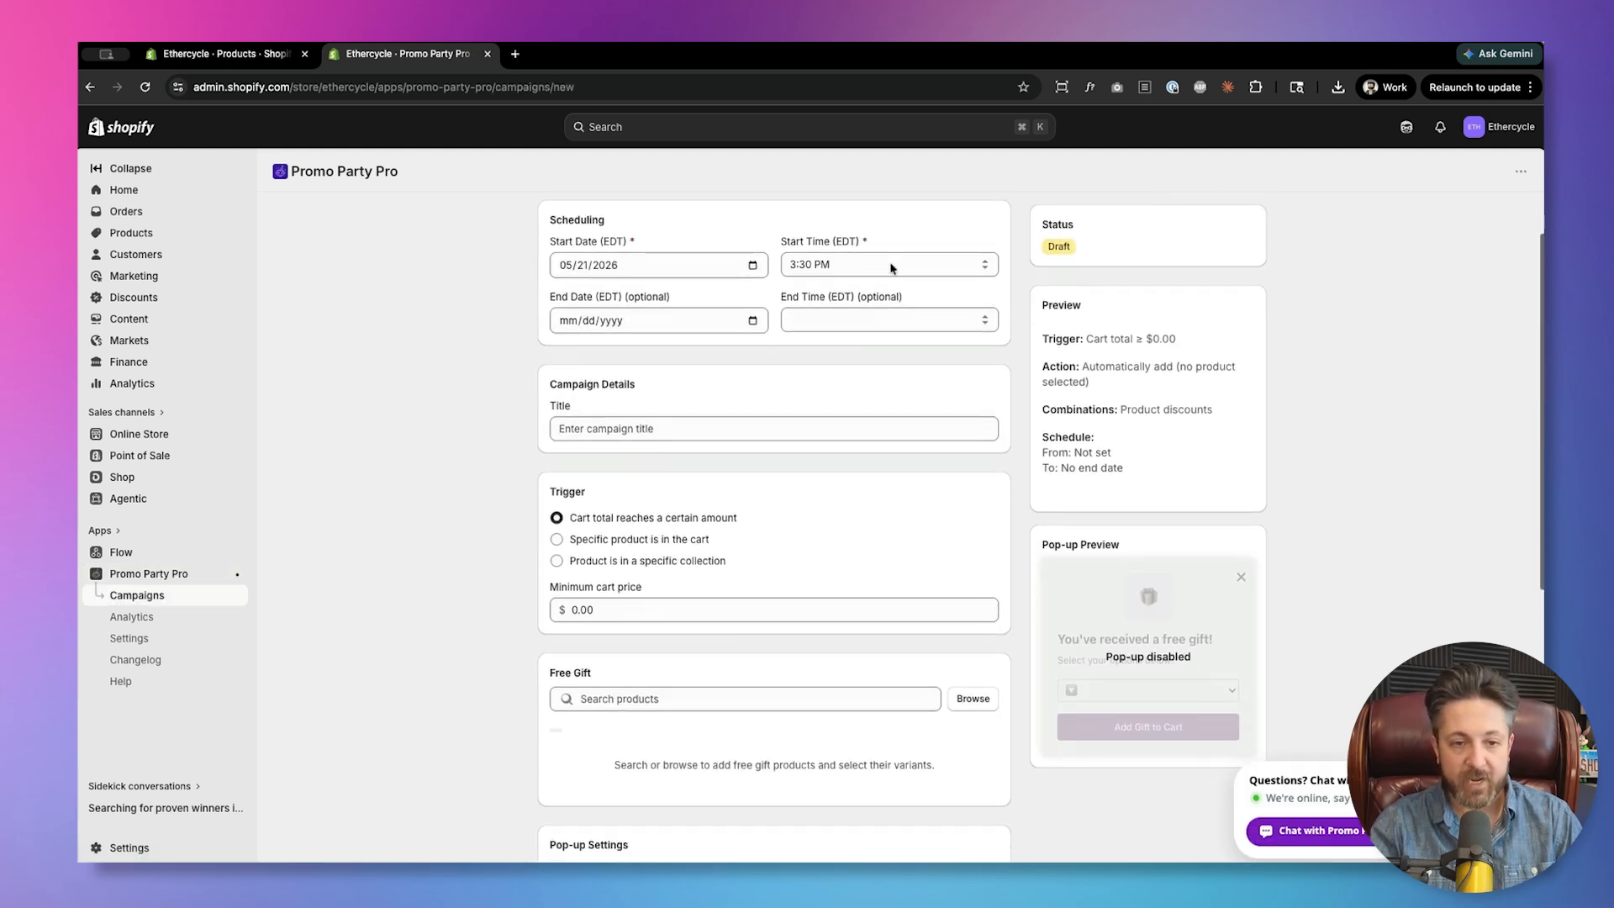
scroll(744, 366, "down", 2)
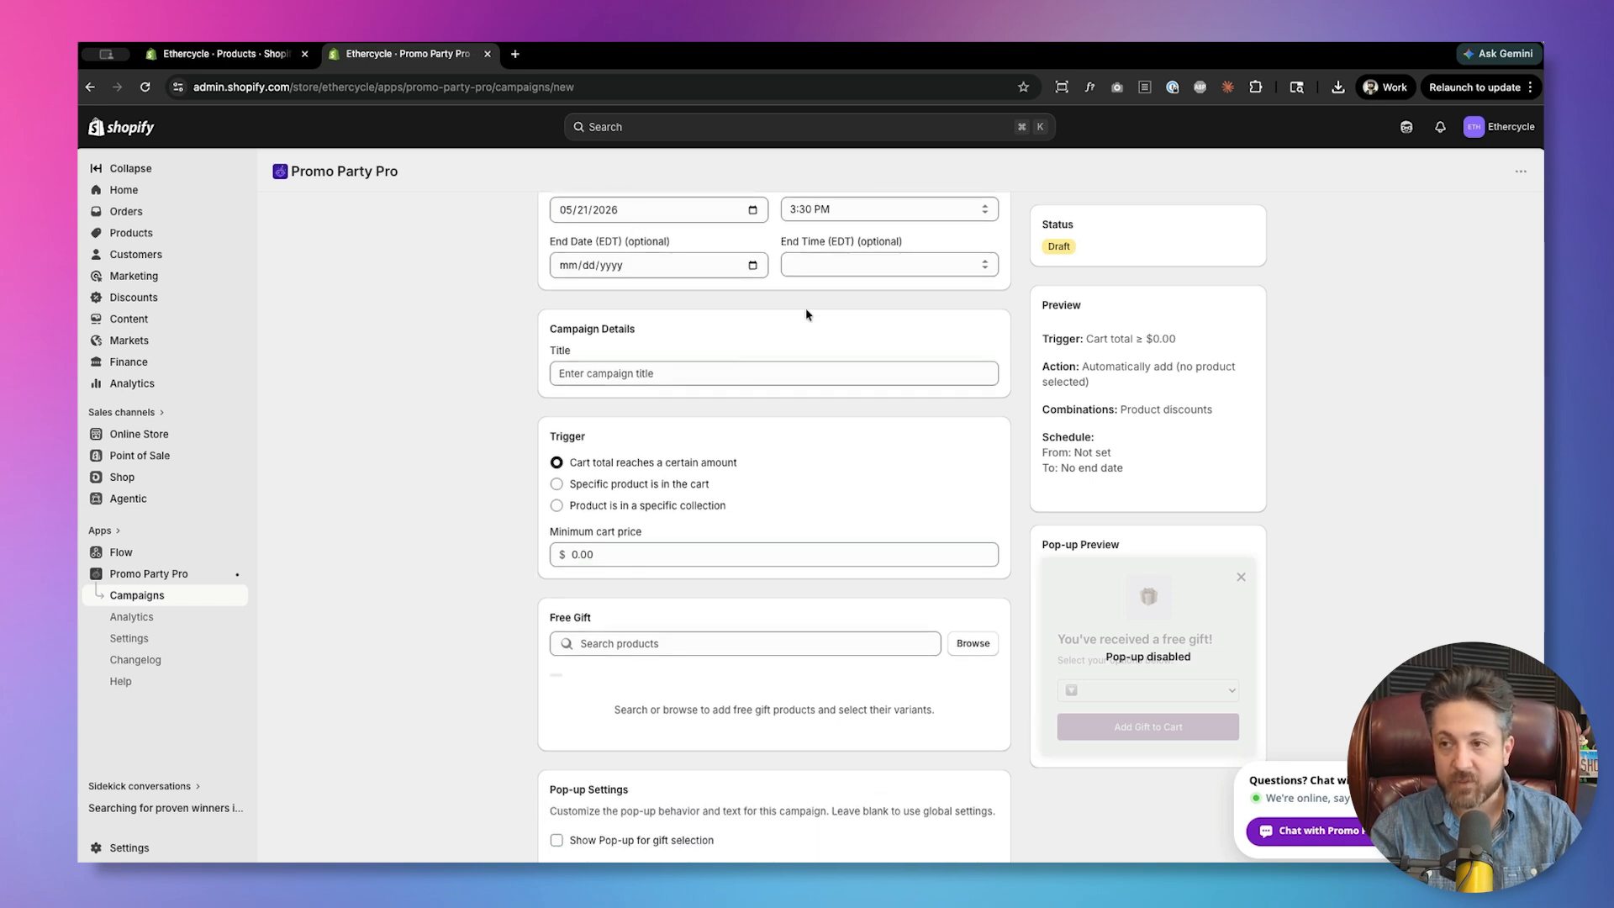
scroll(806, 311, "down", 1)
left_click(786, 337)
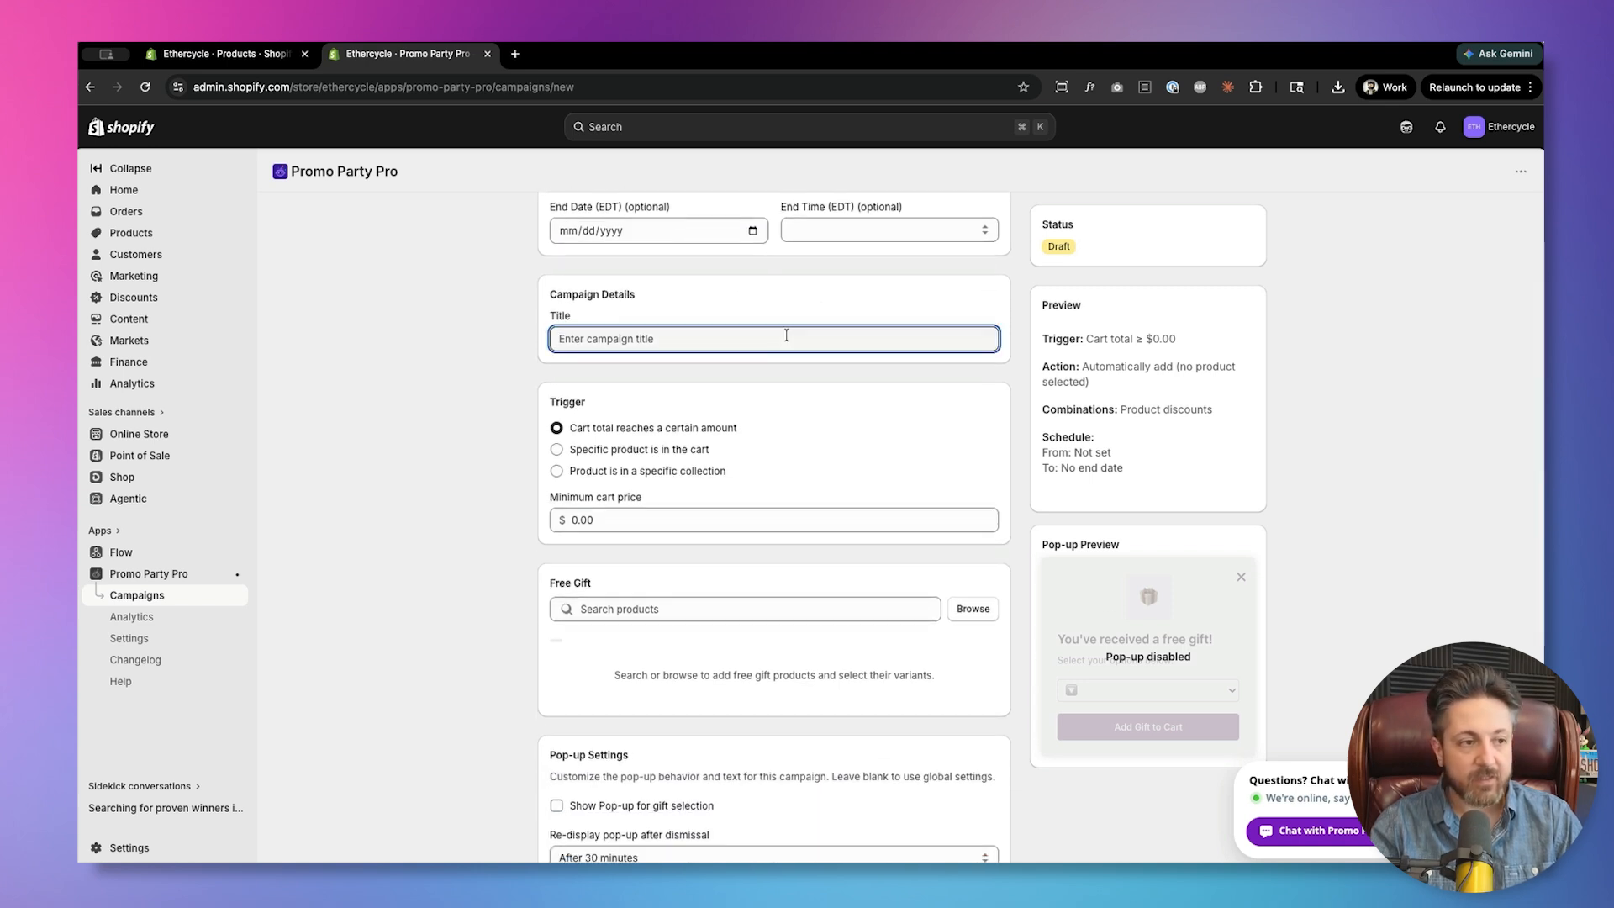
left_click(76, 412)
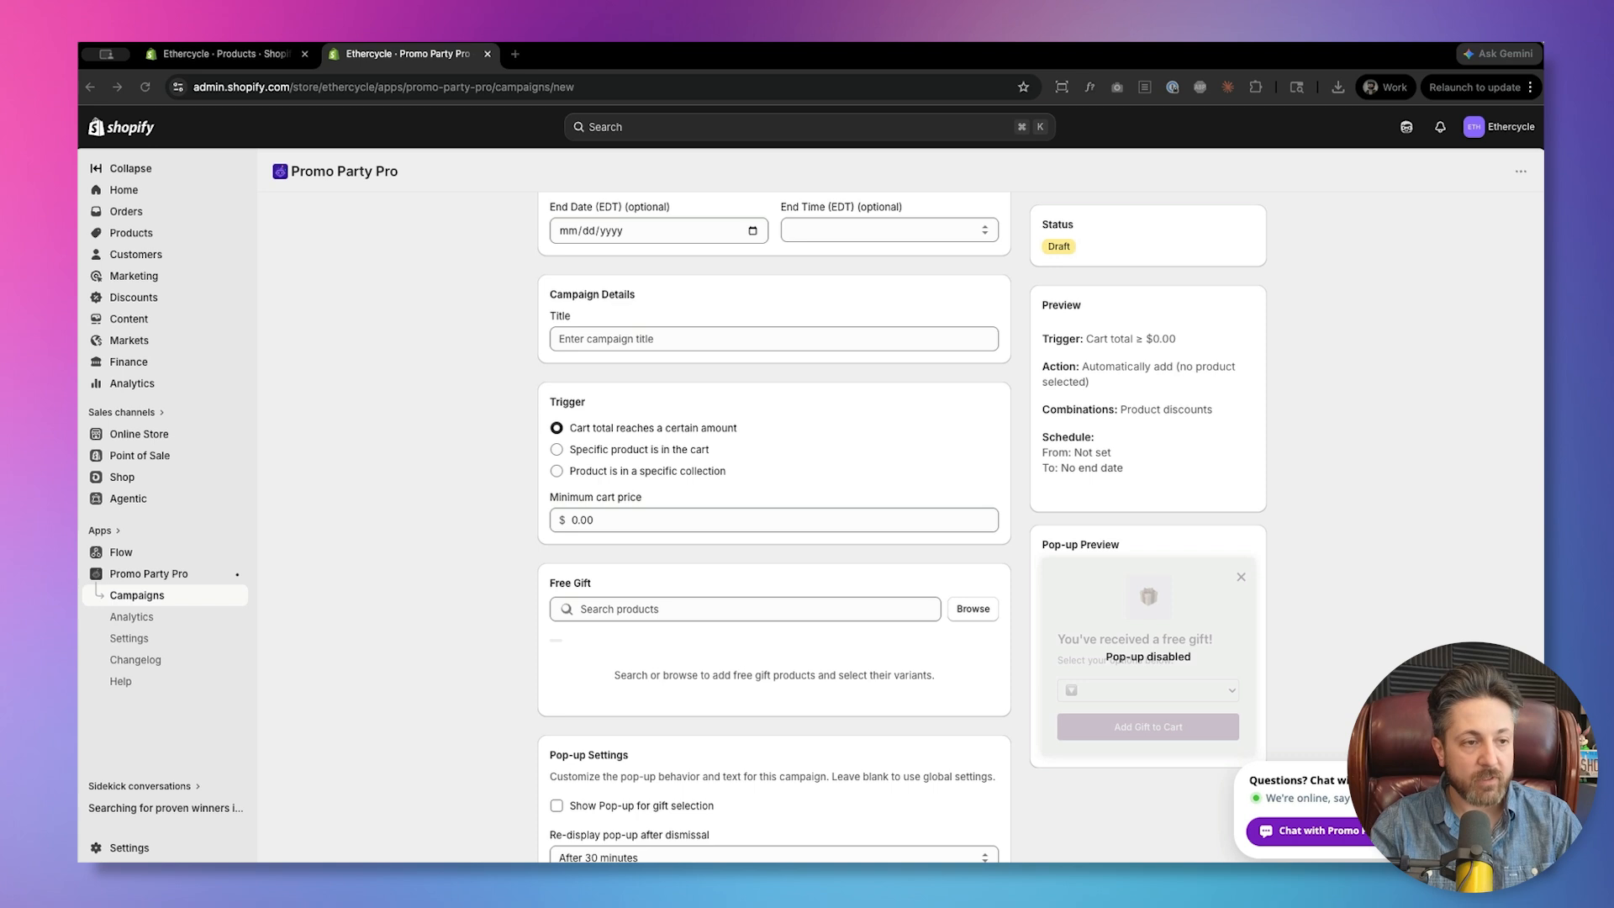
key("super+Tab")
type("Campaign 2: spend $100, get a free branded tote.")
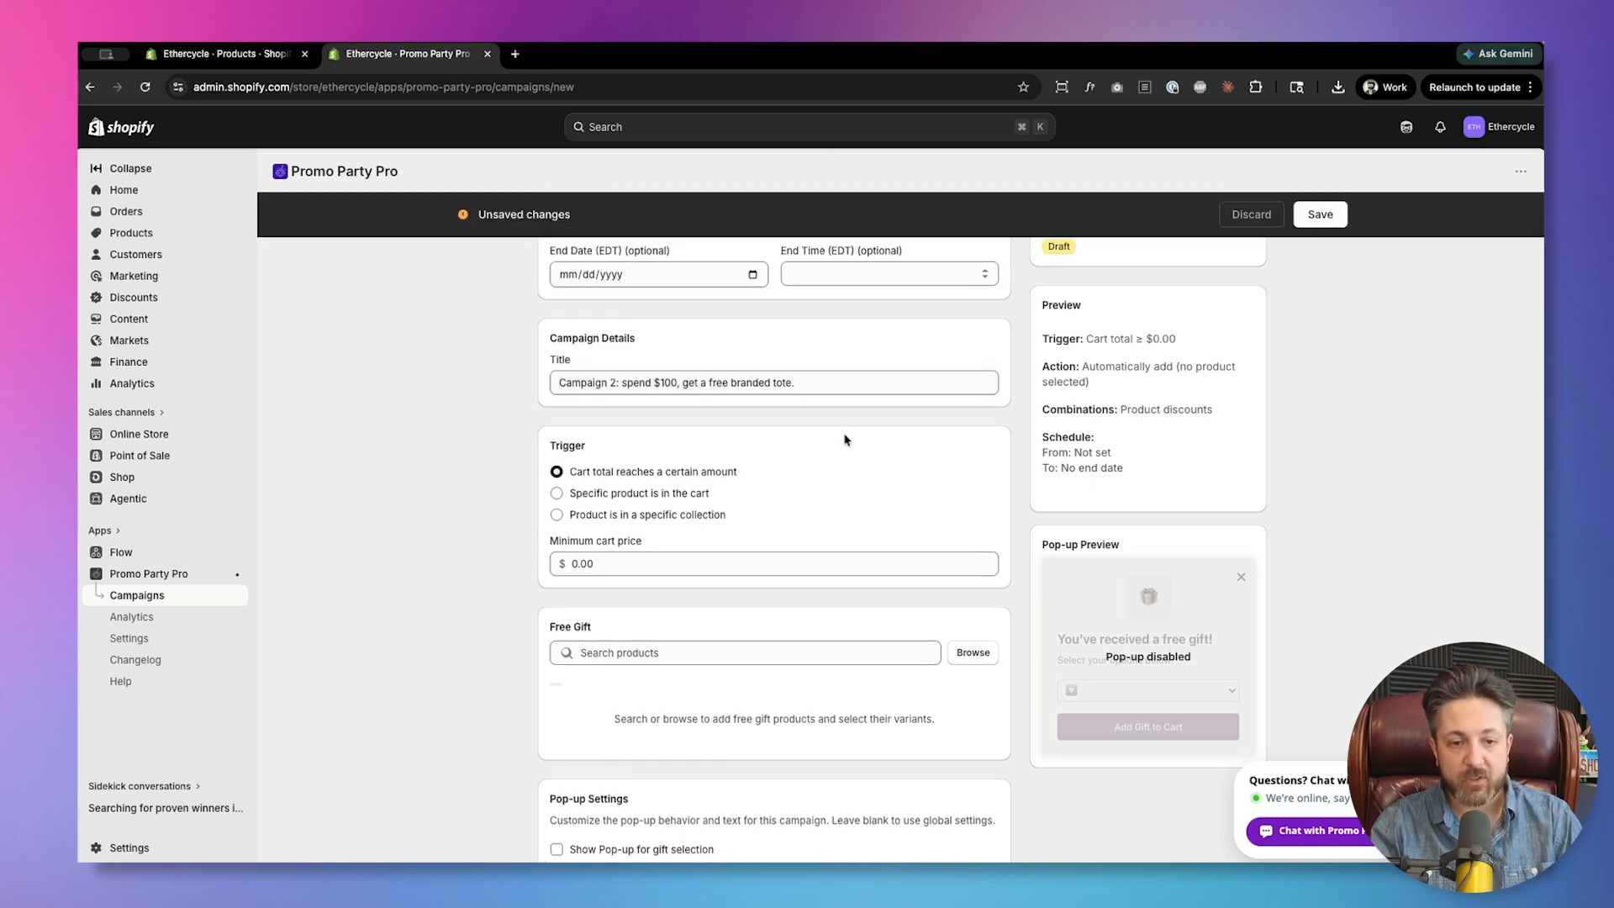
- Set the minimum cart price that triggers the tote campaign to $100
scroll(846, 439, "down", 1)
left_click(652, 483)
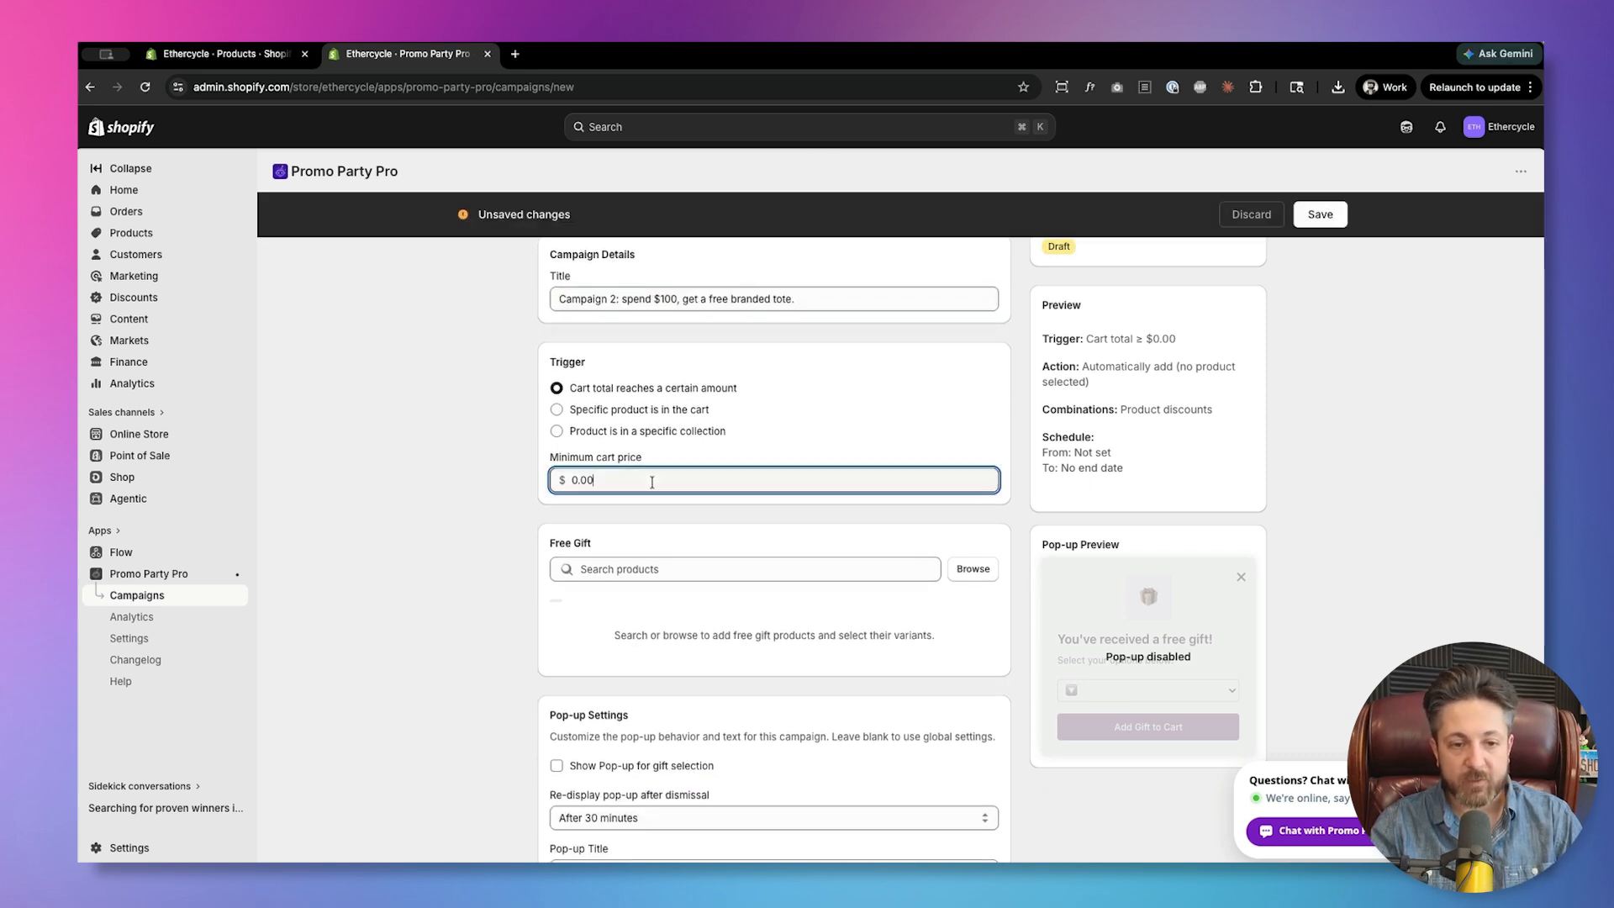
double_click(652, 483)
type("100")
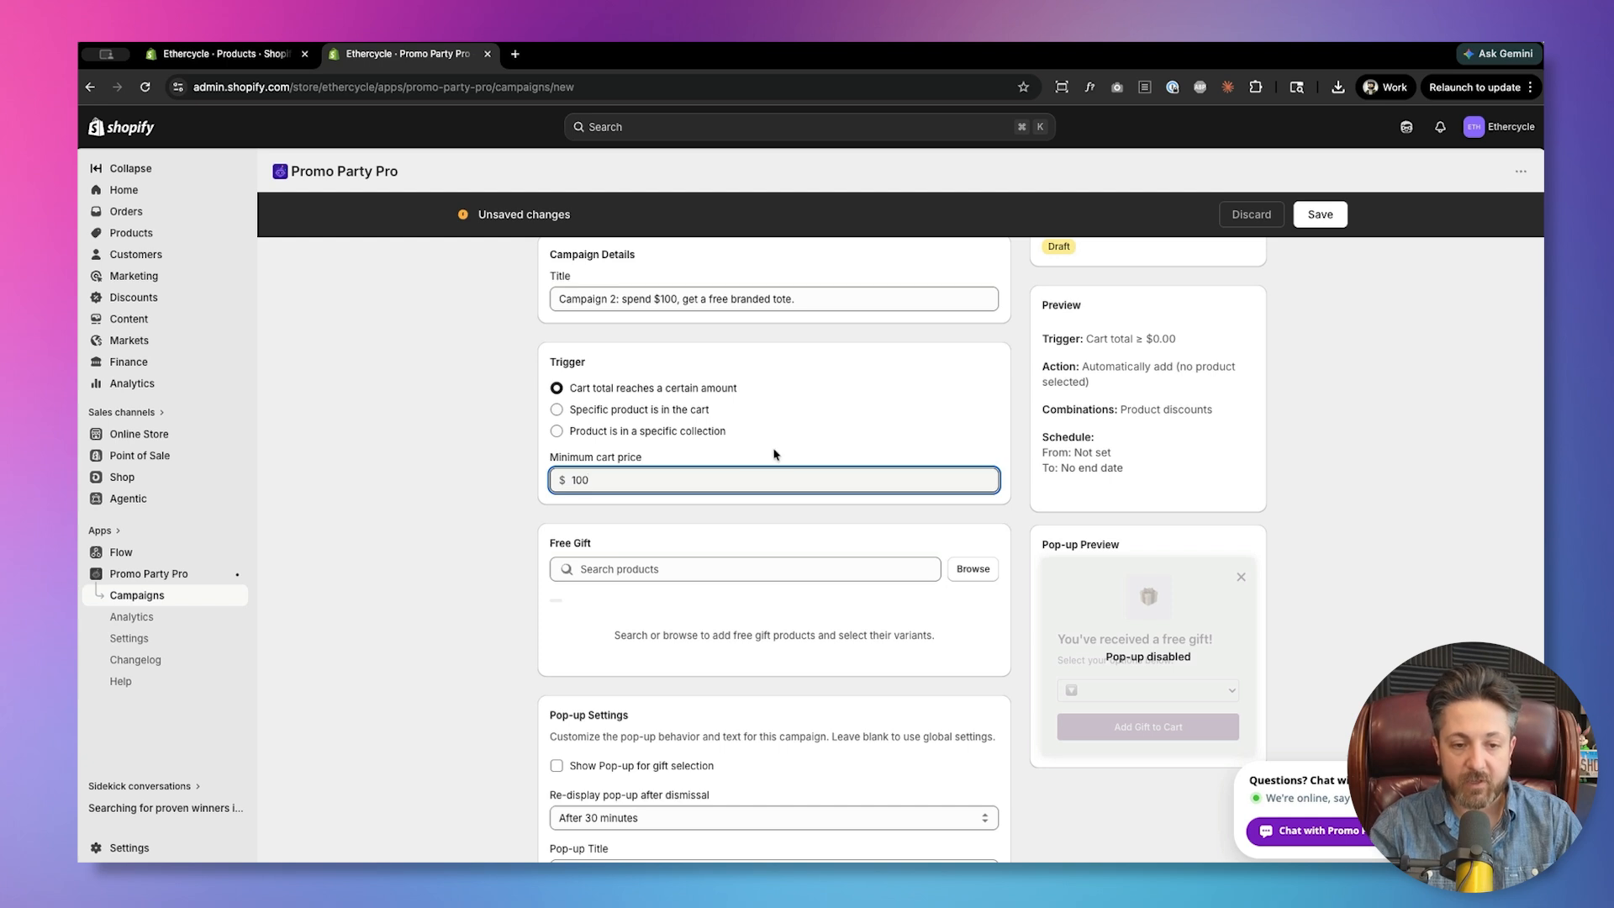
left_click(774, 454)
- Find the Tote Bag in the product picker with the search "tote" and add it as the free gift
left_click(973, 568)
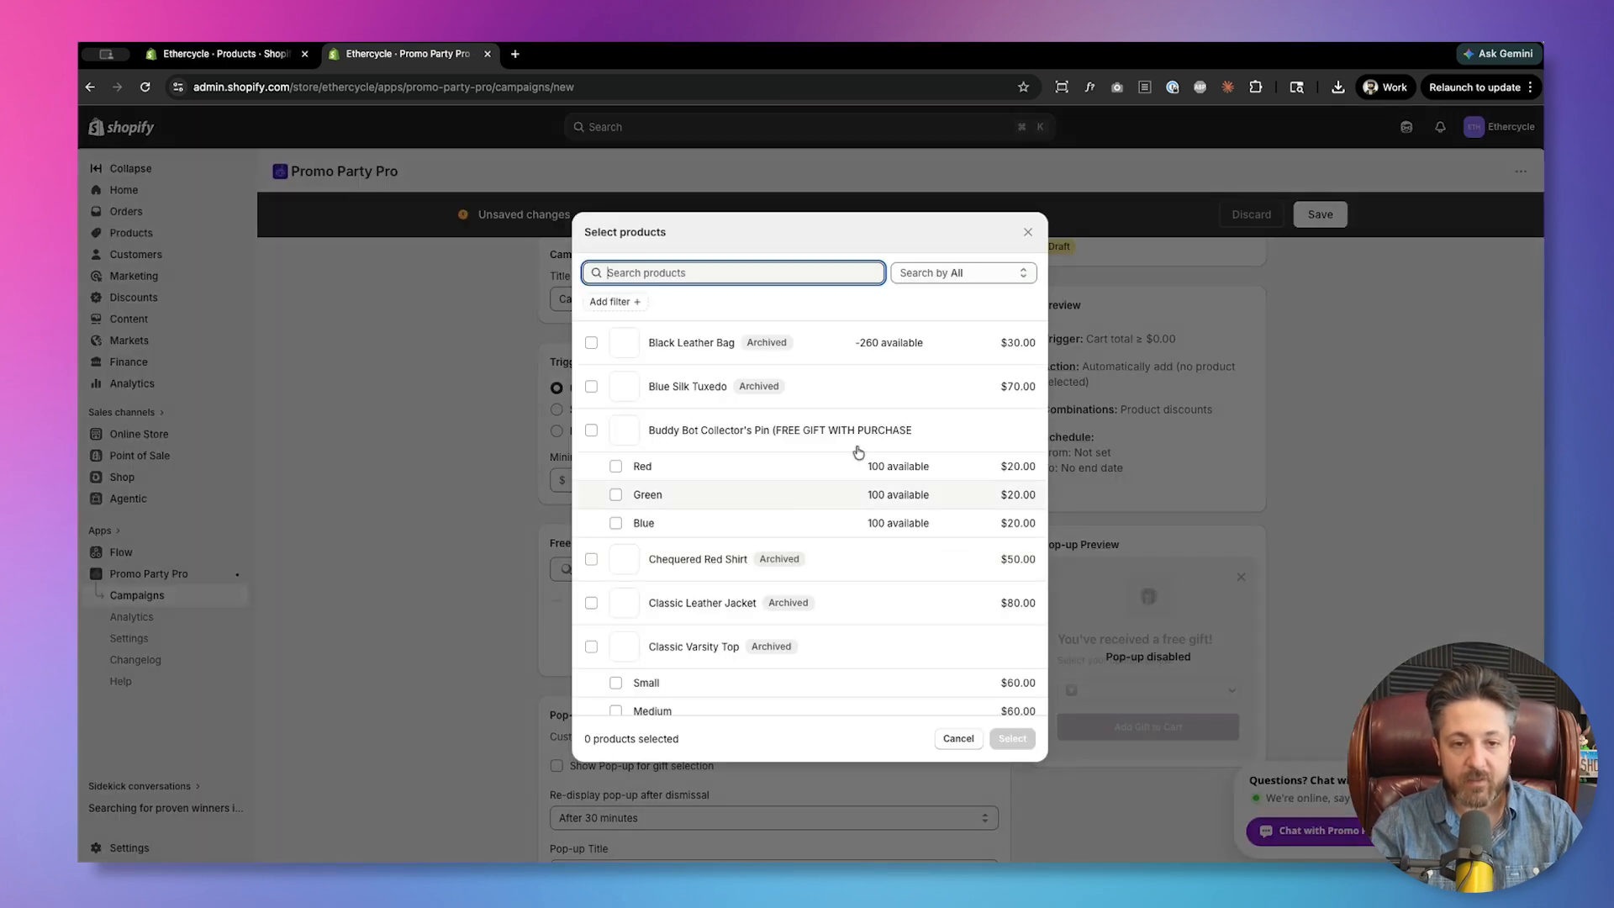
left_click(929, 273)
left_click(821, 272)
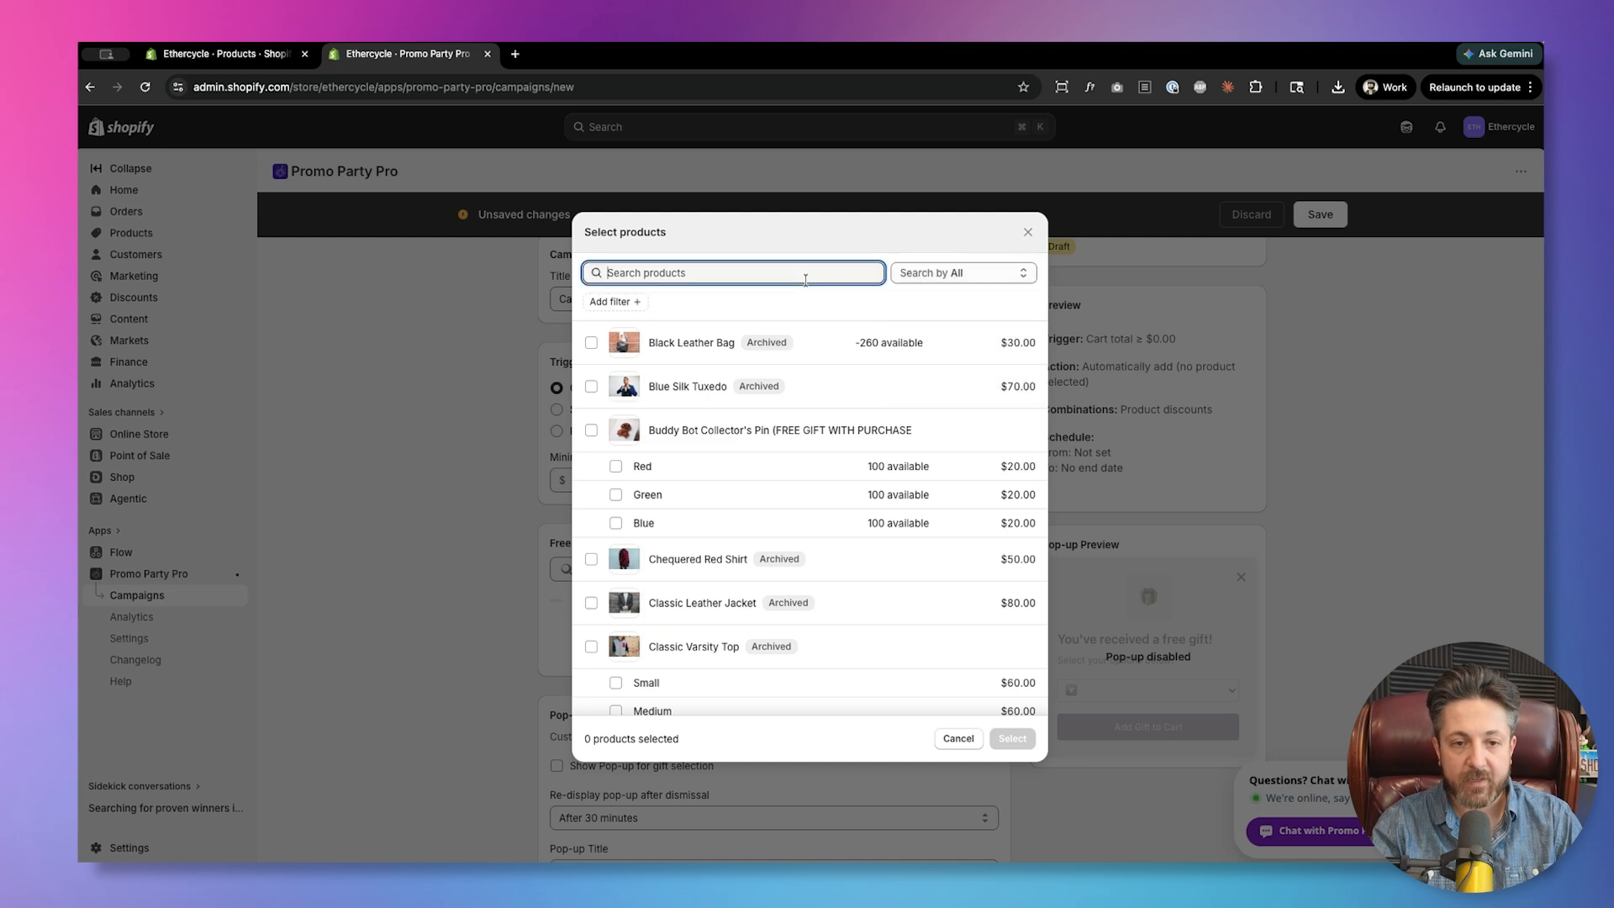
type("tote")
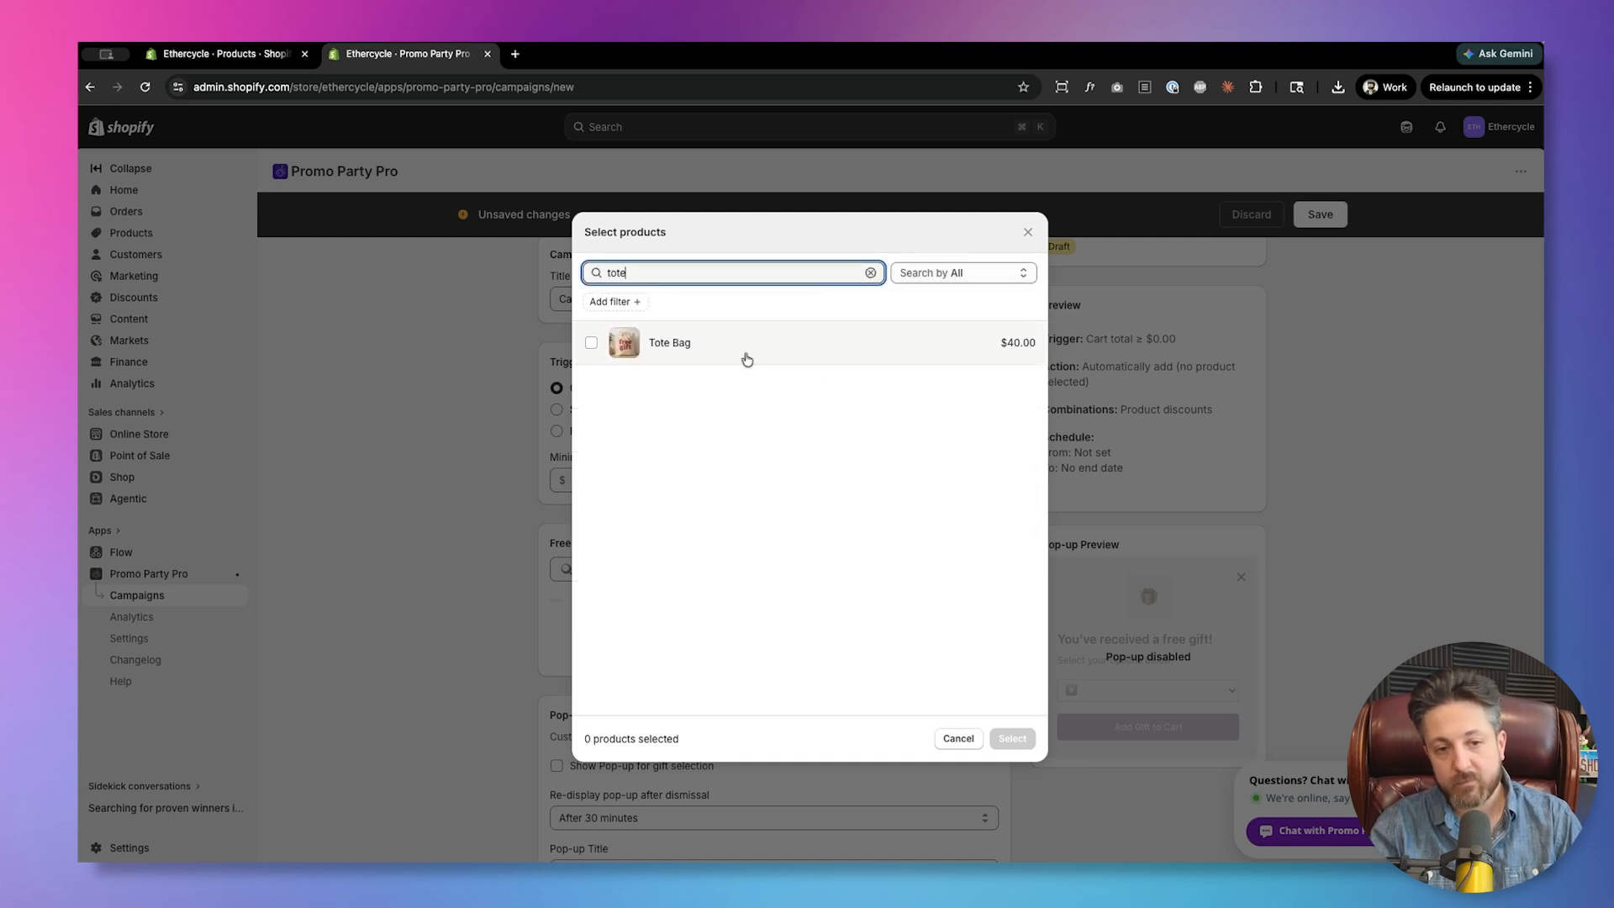
left_click(746, 359)
left_click(1003, 733)
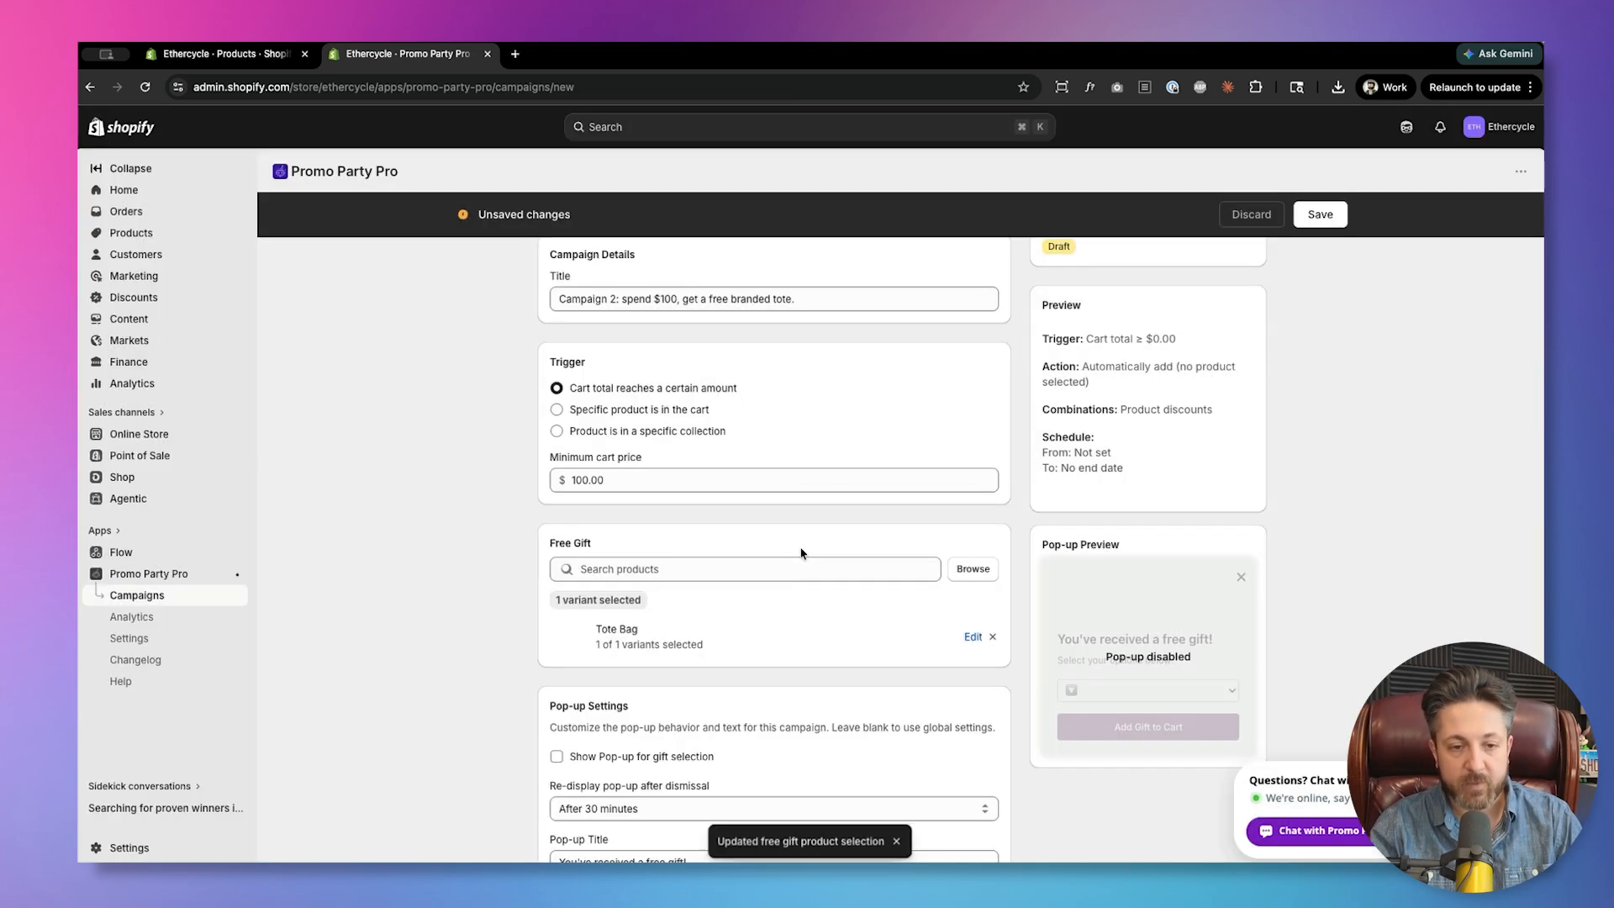
- Check the pop-up and discount combination settings of the tote campaign and save it with its defaults
scroll(800, 555, "down", 2)
scroll(801, 554, "down", 3)
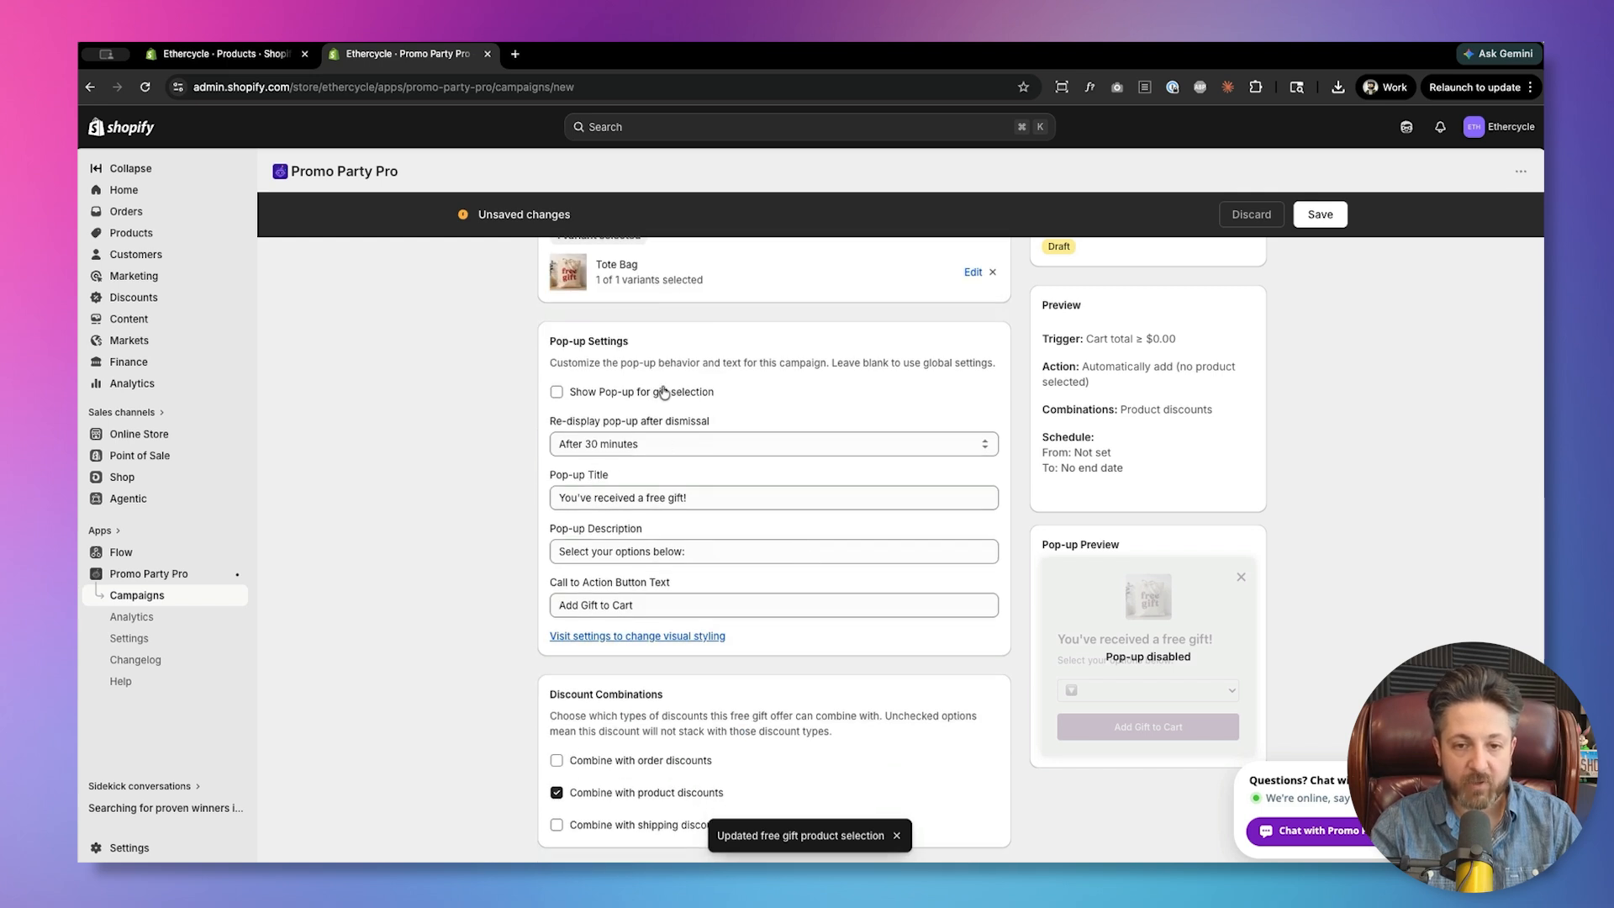
mouse_move(664, 393)
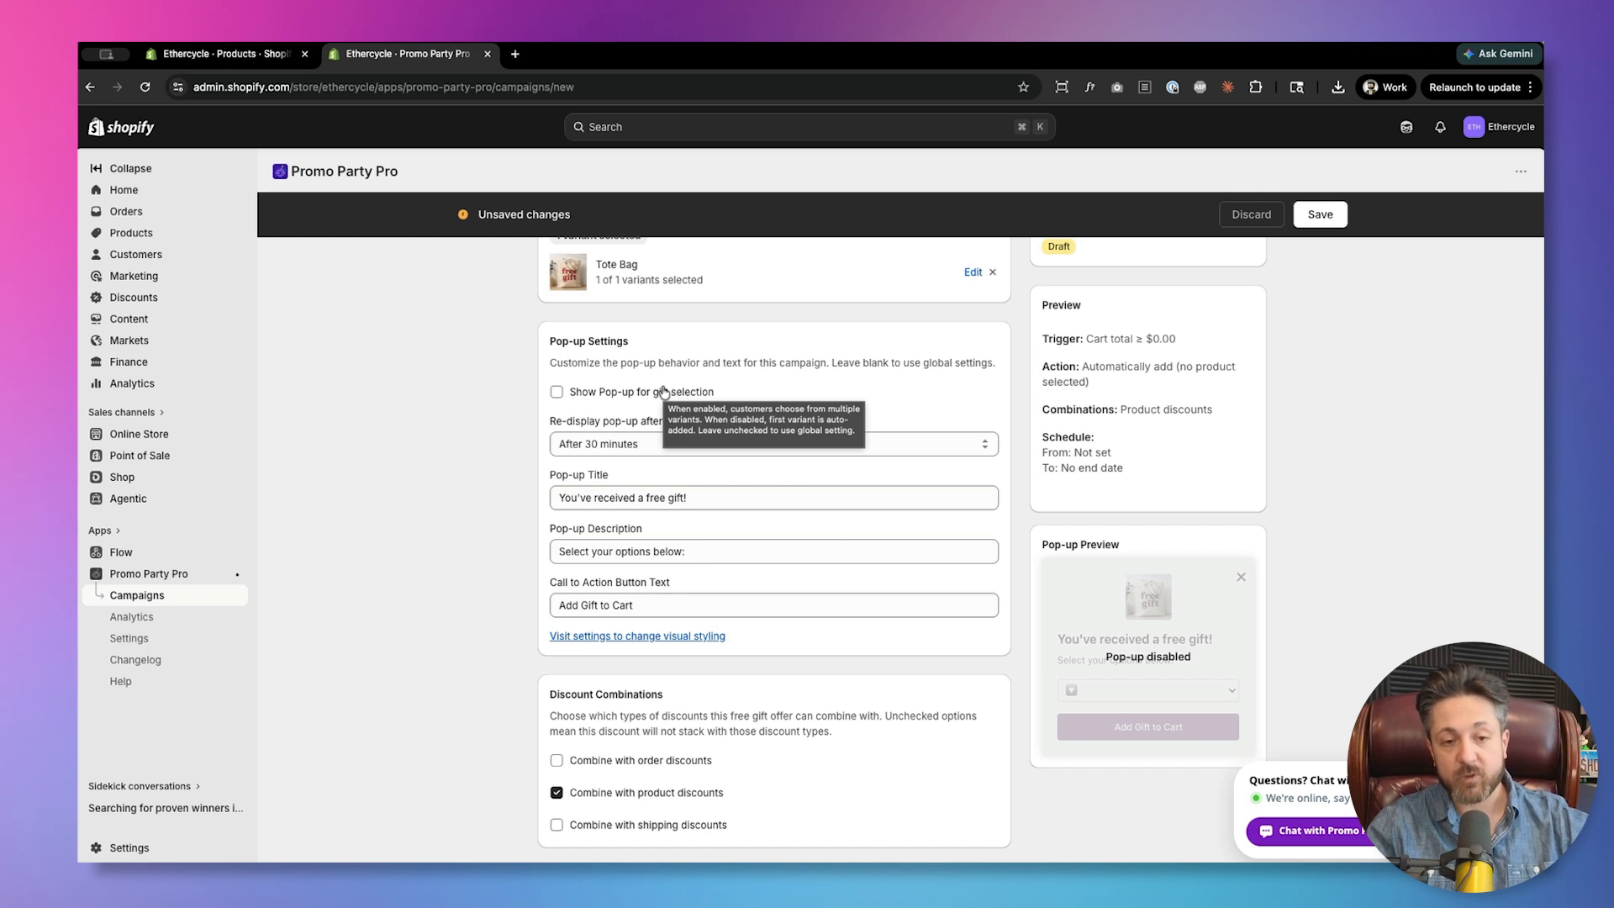
scroll(652, 522, "down", 1)
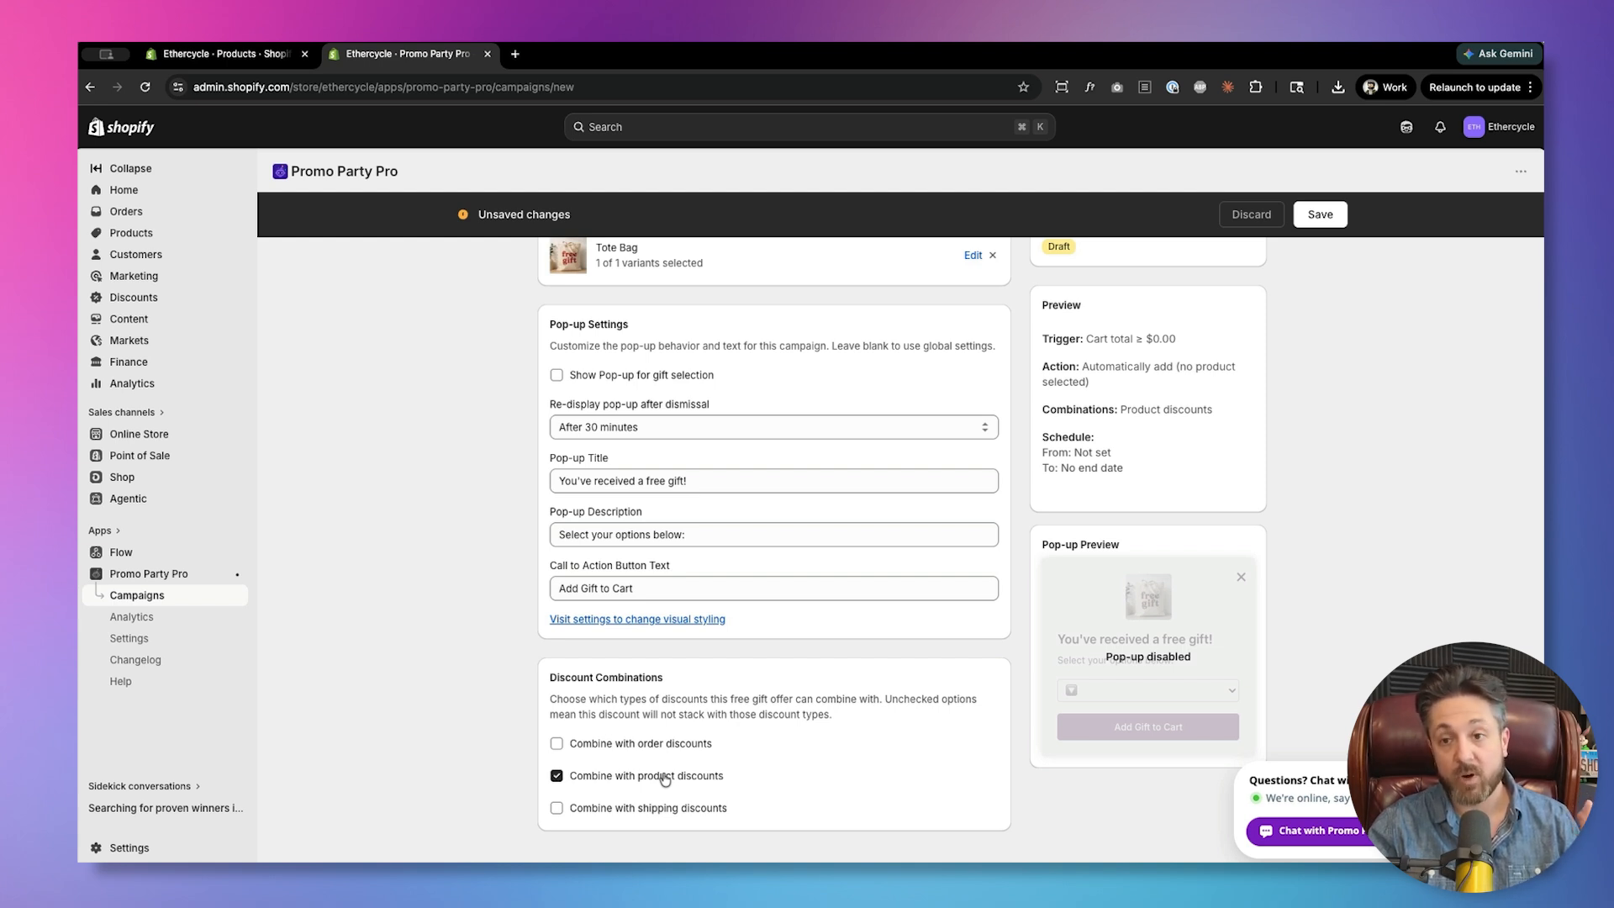
left_click(1320, 215)
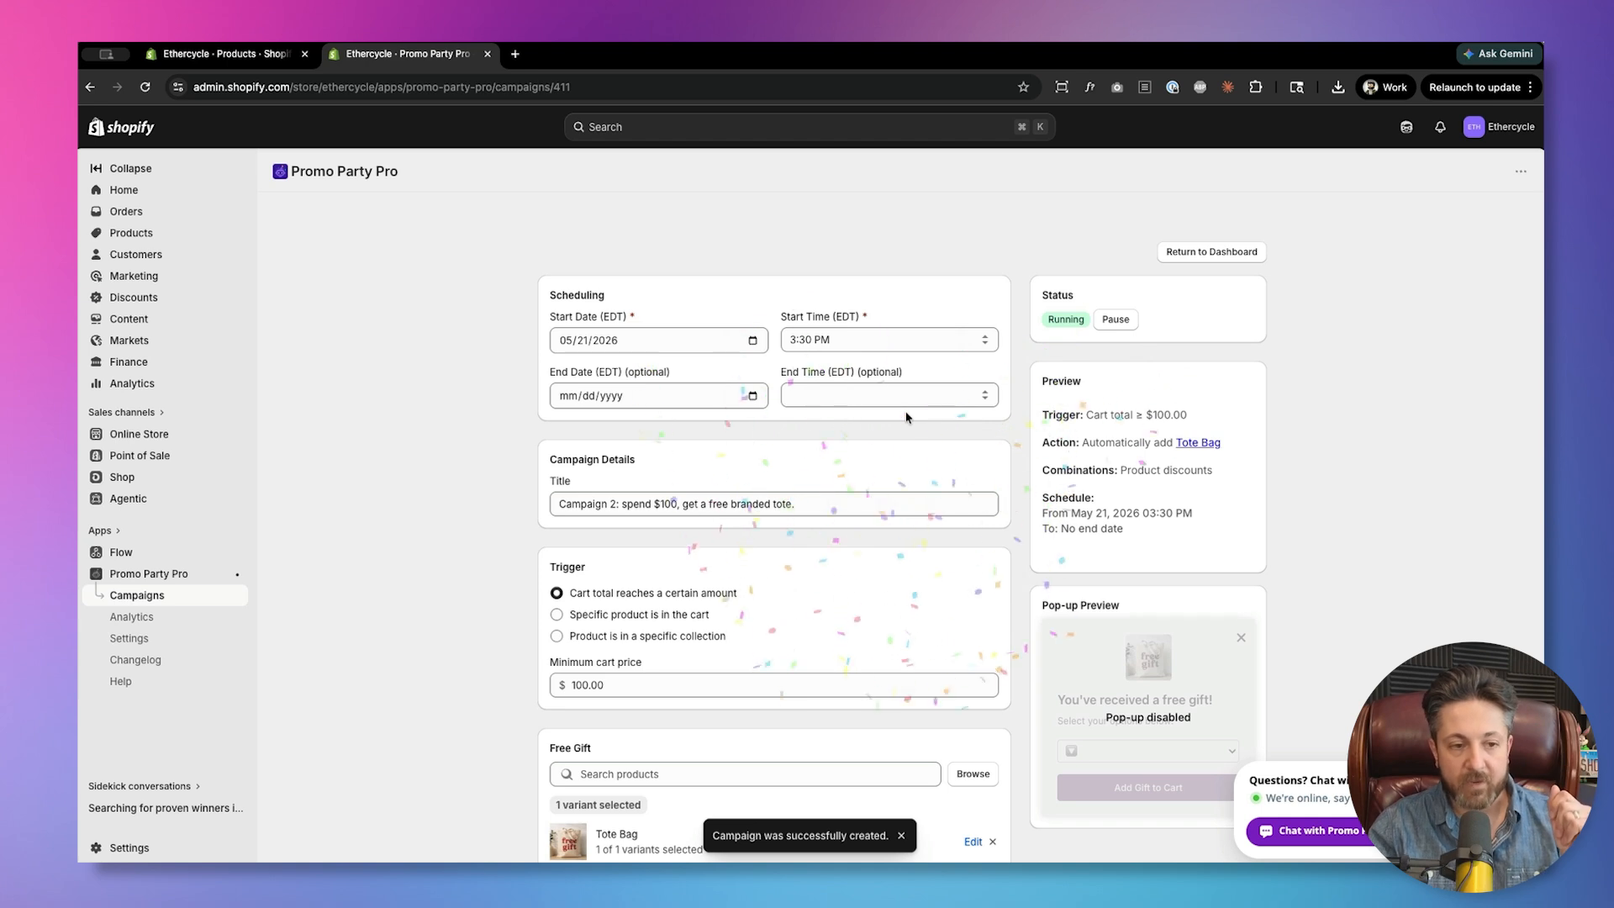
- Rename the existing FREE PIN campaign to "Campaign 1: FREE PIN" and save it
left_click(163, 600)
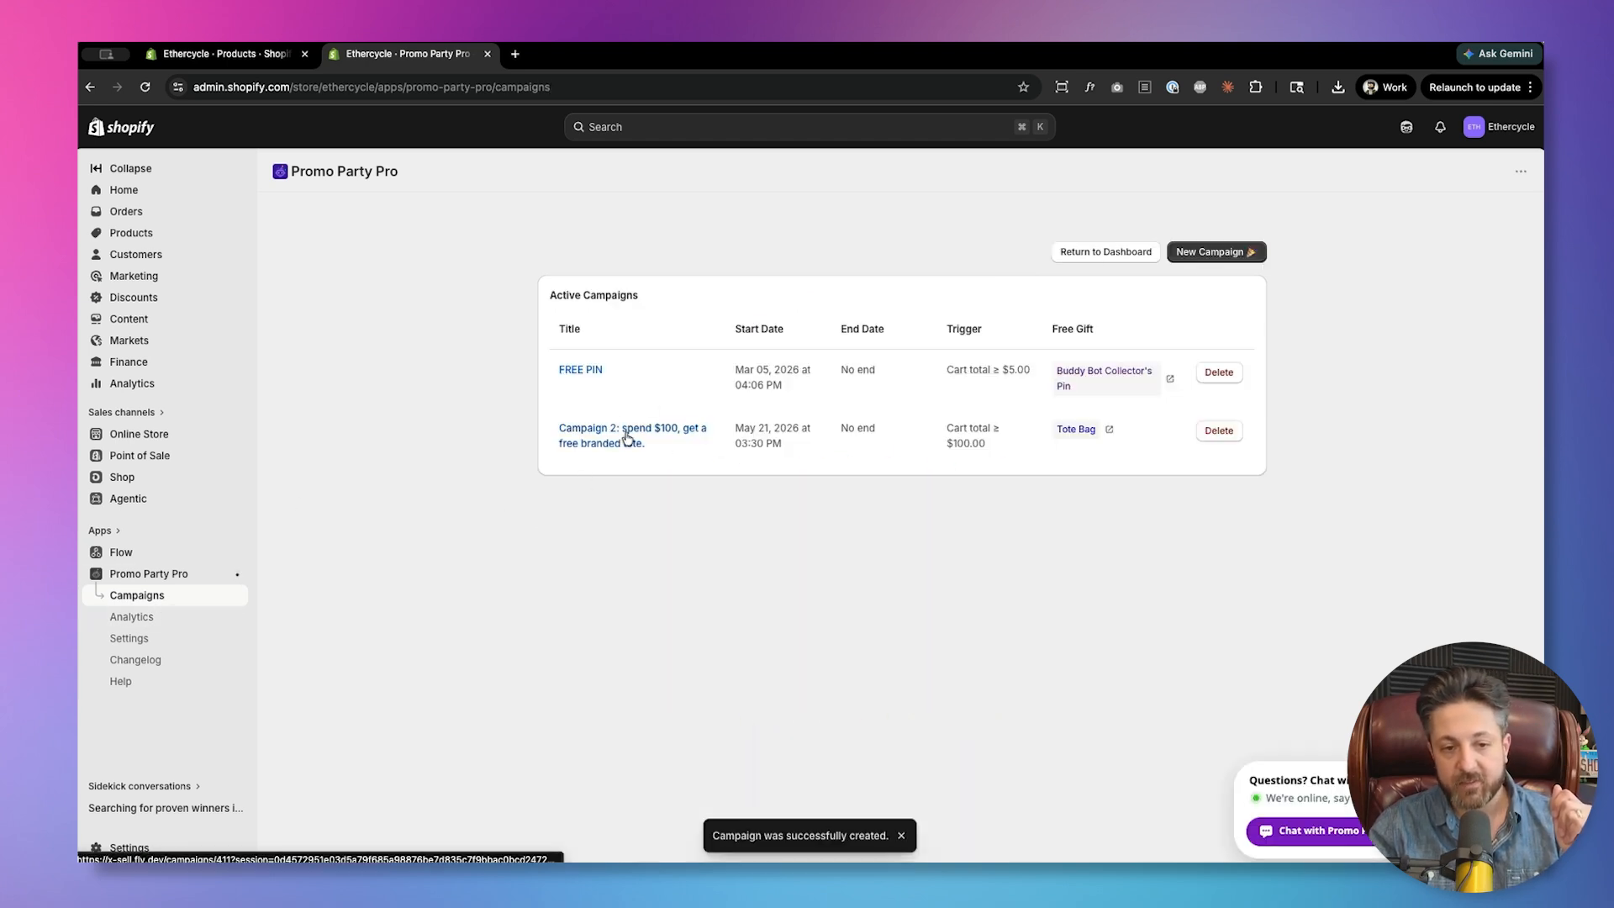
left_click(570, 373)
left_click(656, 507)
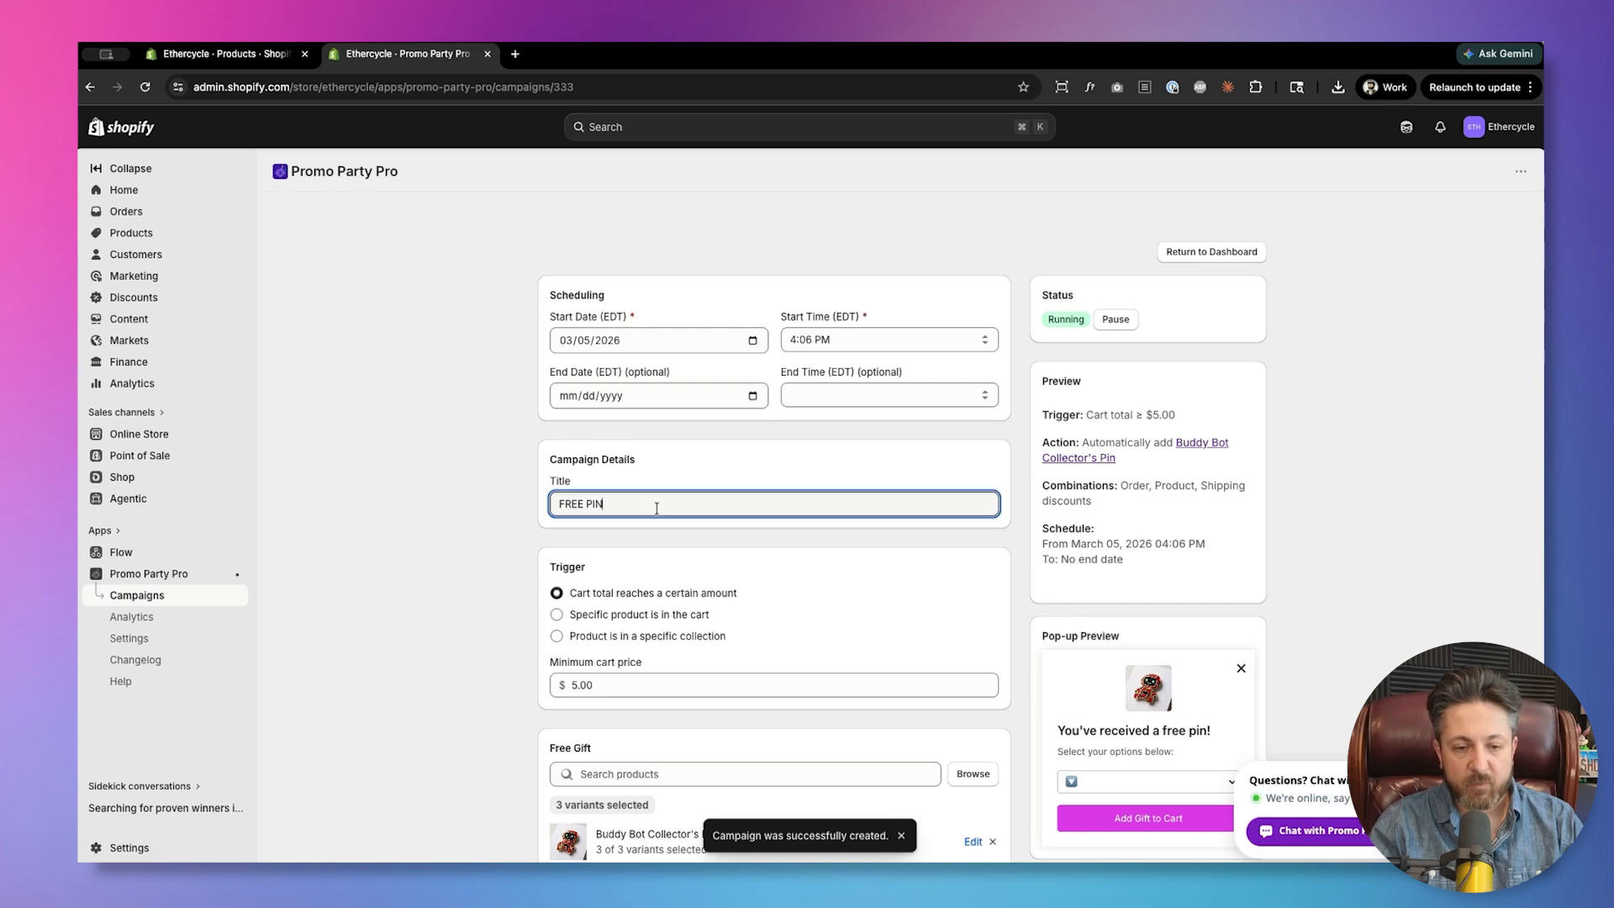
key("super+Left")
type("Campaign 1:")
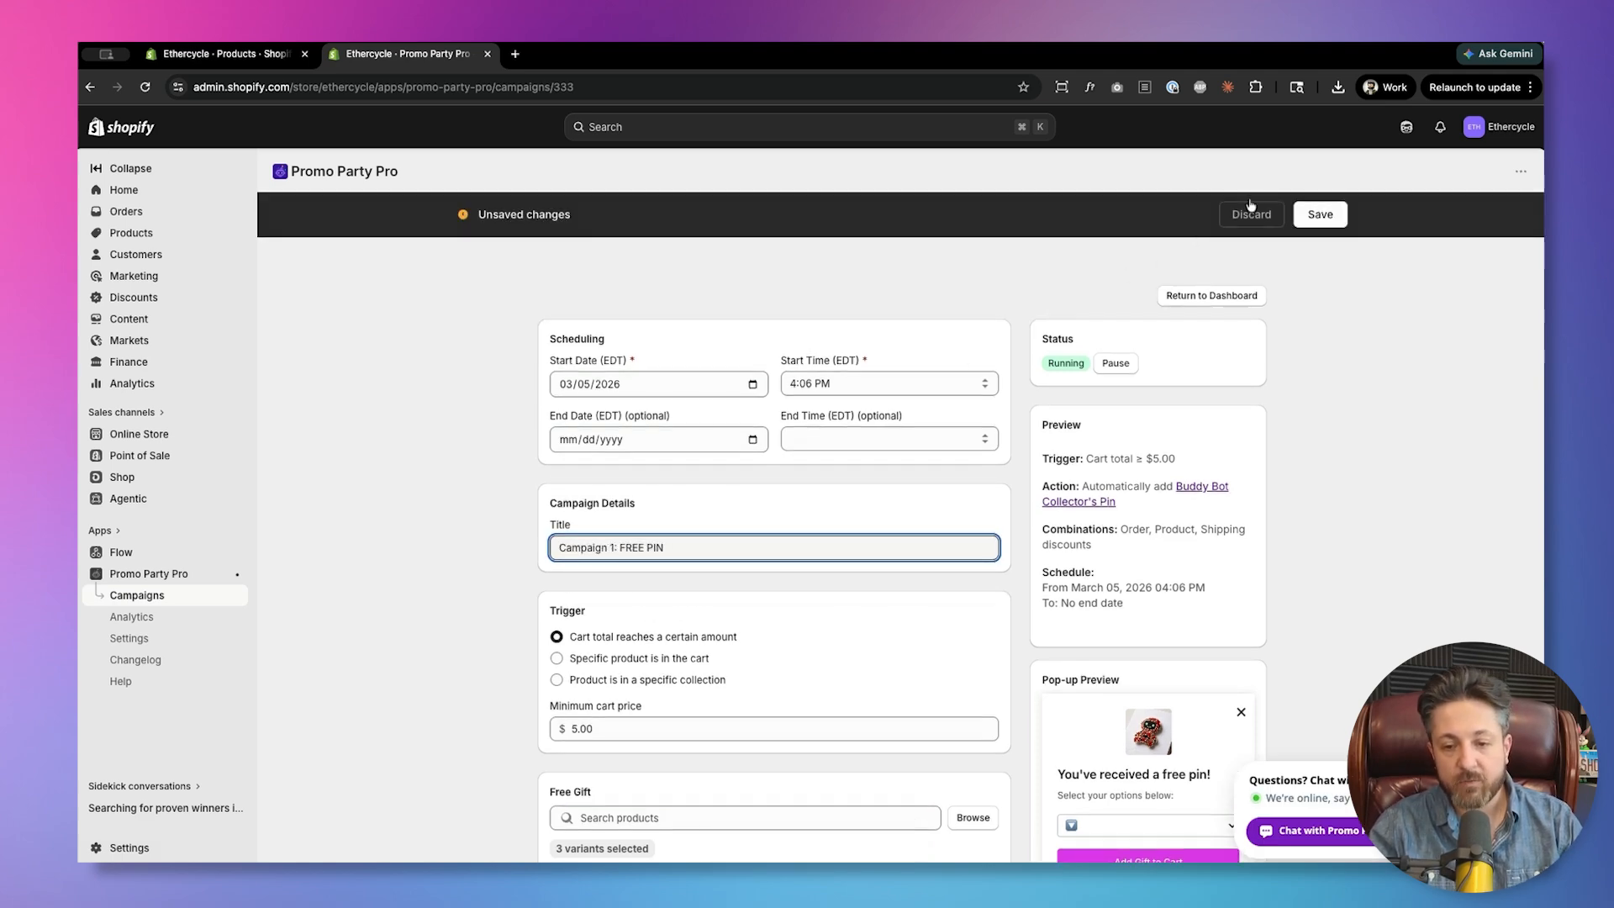
left_click(1319, 216)
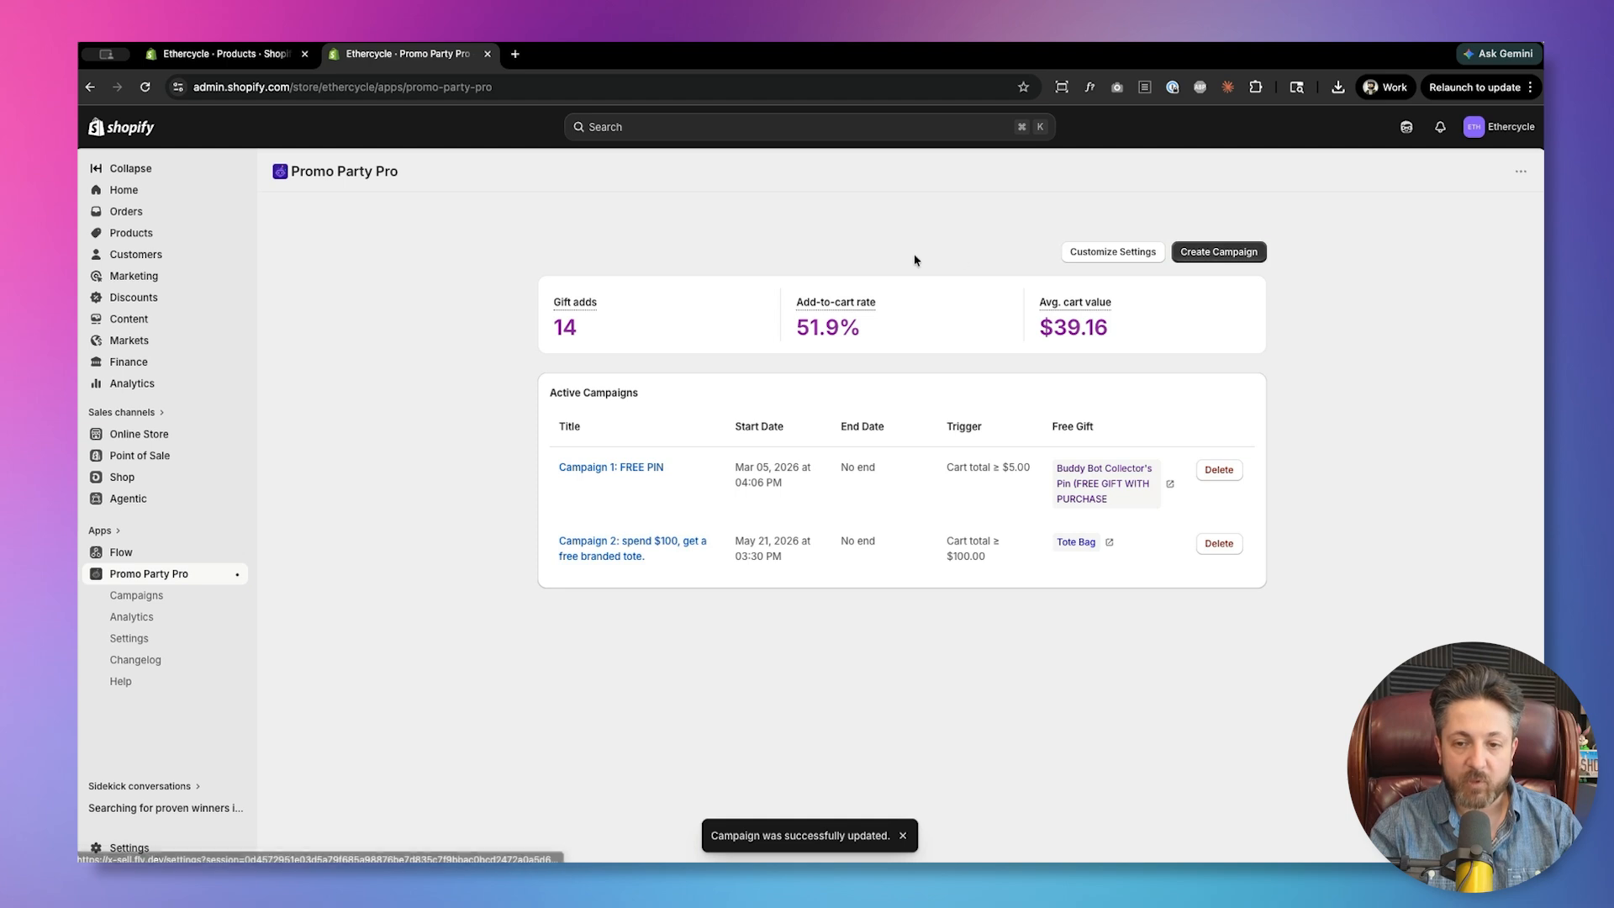
- Create another campaign and title it "Campaign 3: spend $150, get a free hat."
left_click(1219, 251)
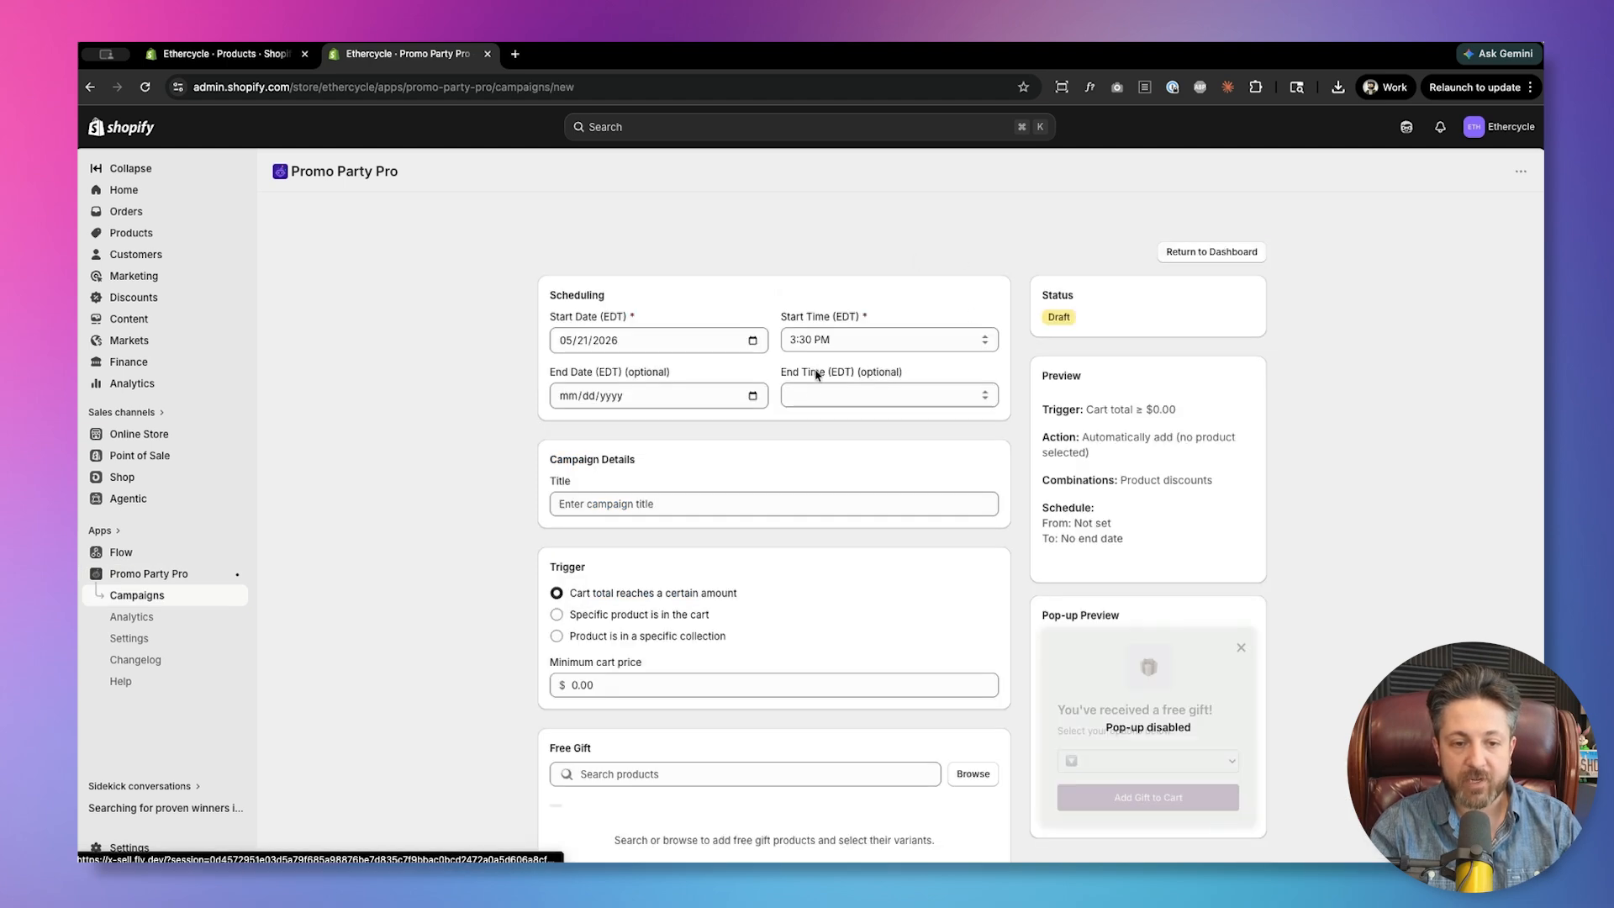
left_click(733, 505)
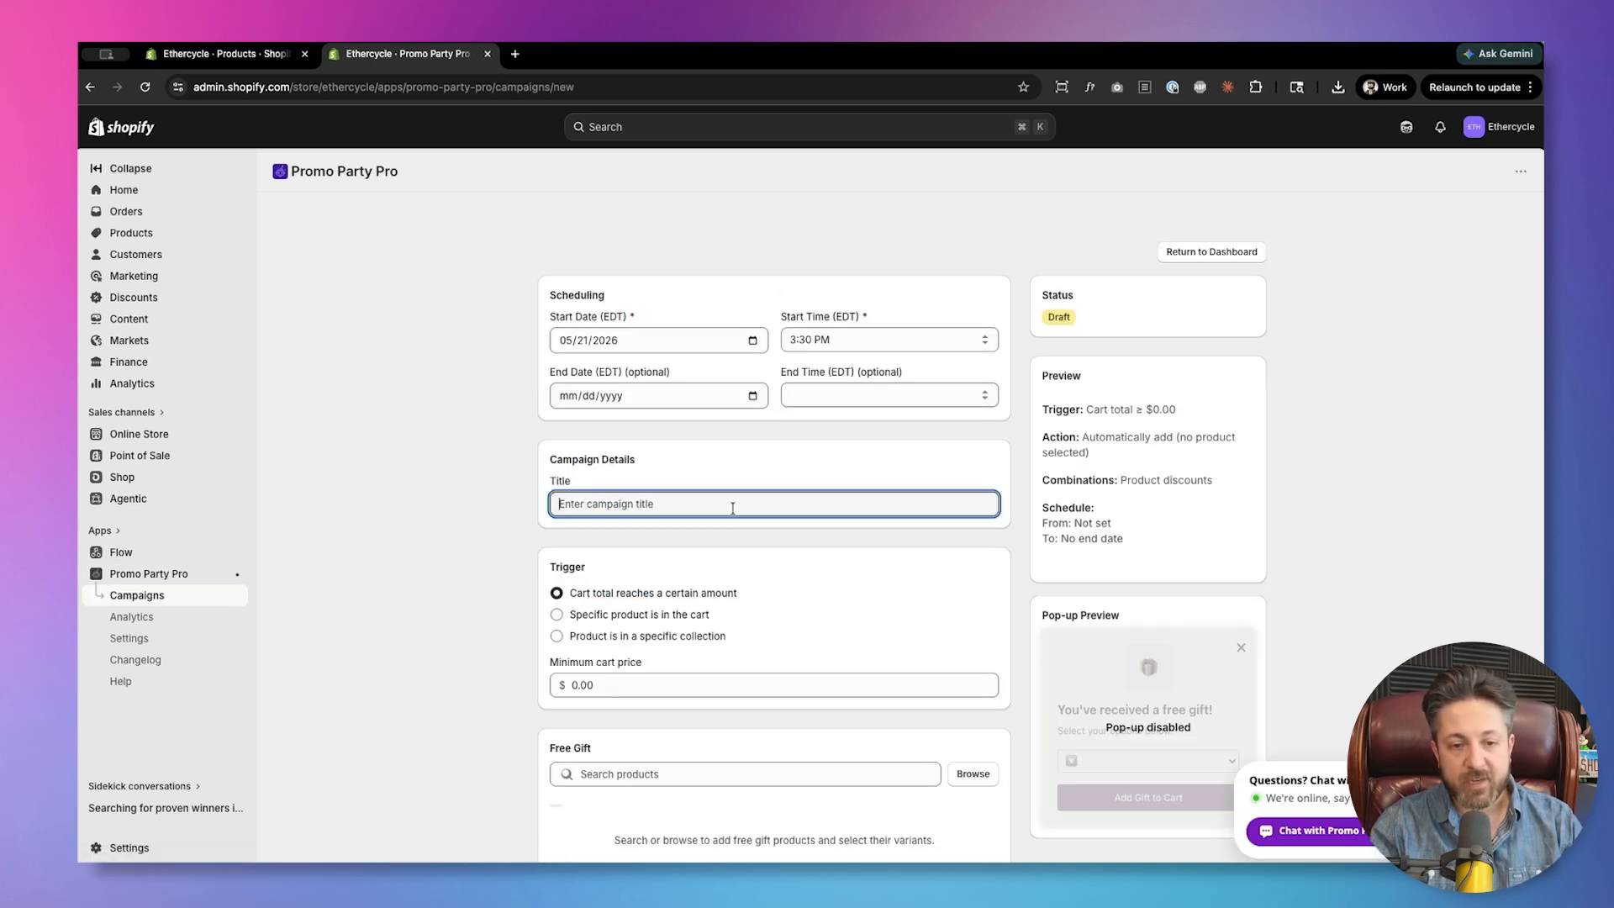
type("Campaign 3: spend $200, get a free hat.")
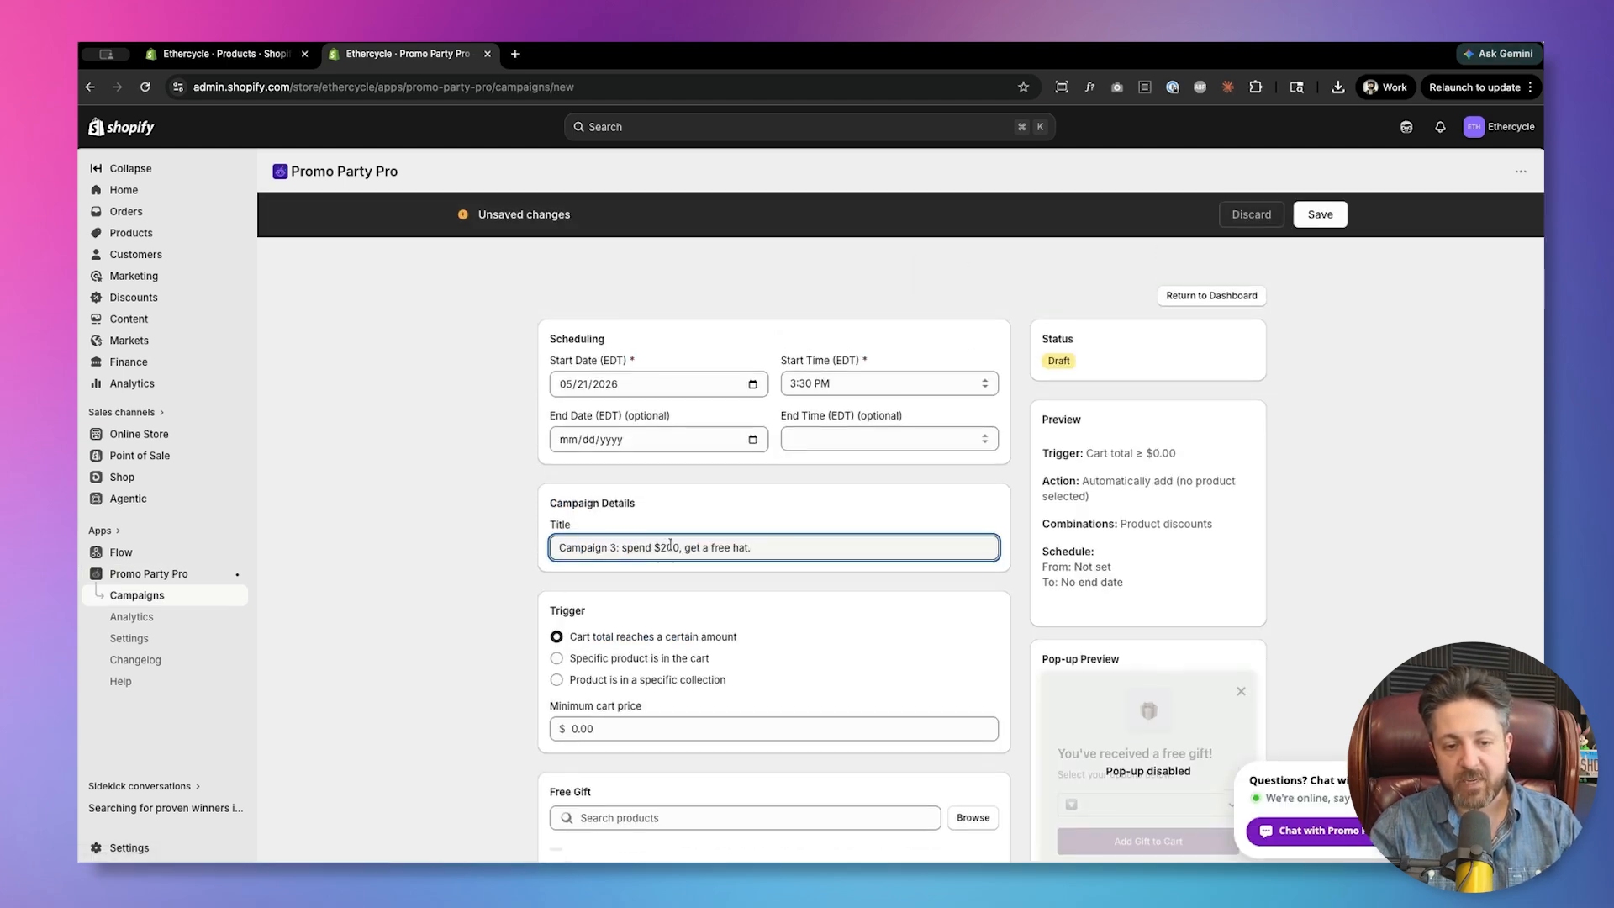
double_click(670, 547)
type("150")
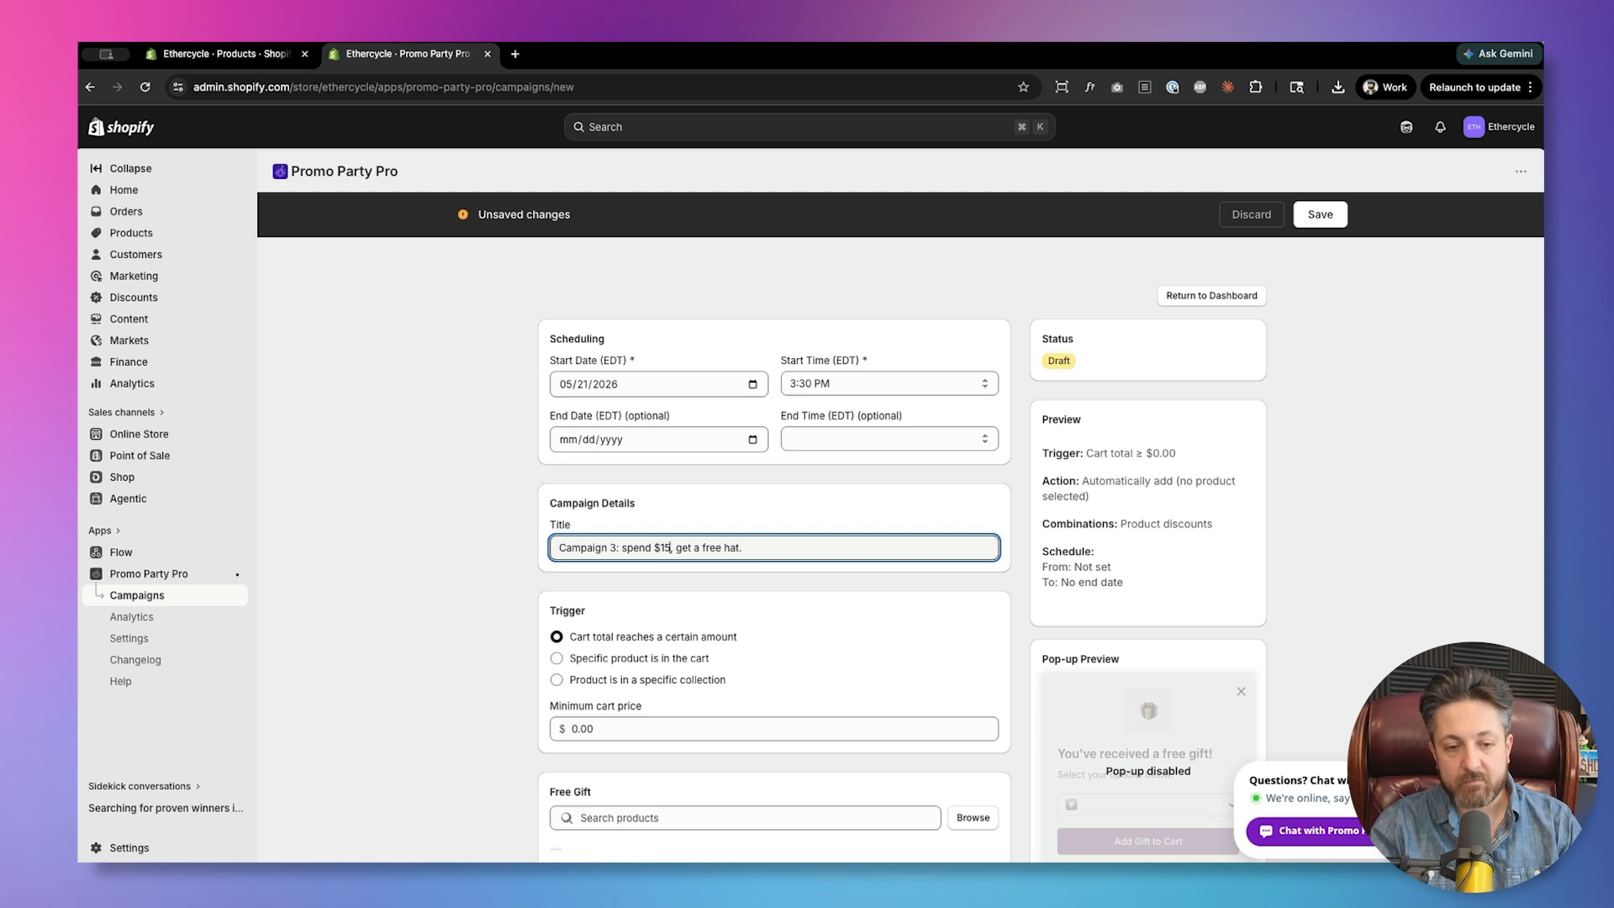
- Set the minimum cart price that triggers the hat campaign to $150
scroll(862, 539, "down", 2)
scroll(862, 539, "down", 1)
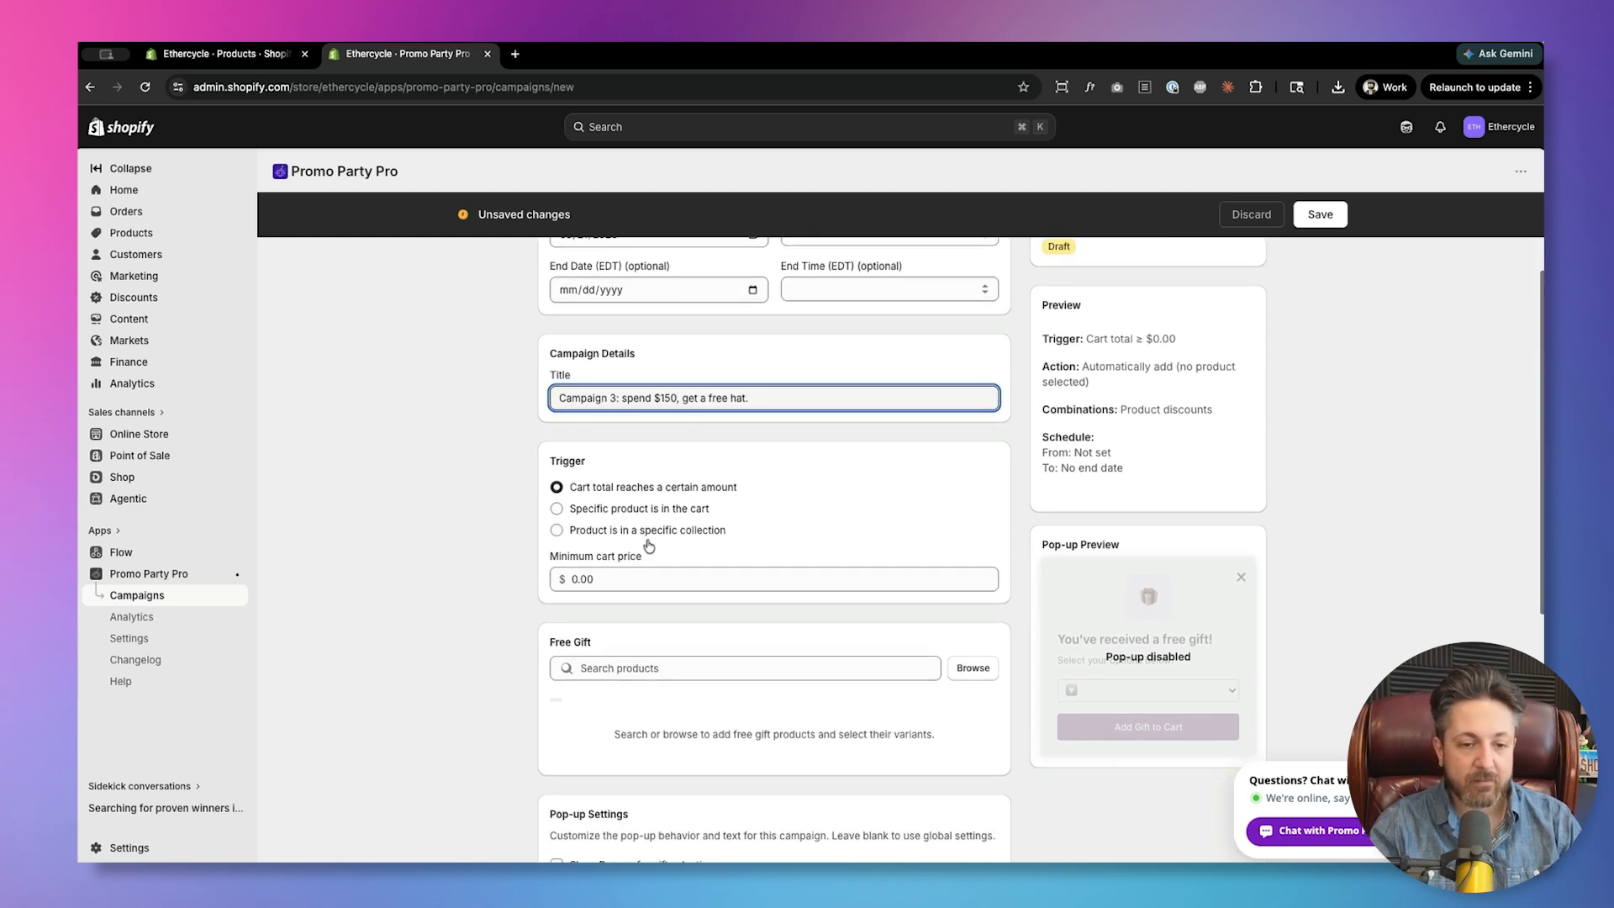
double_click(629, 580)
type("150")
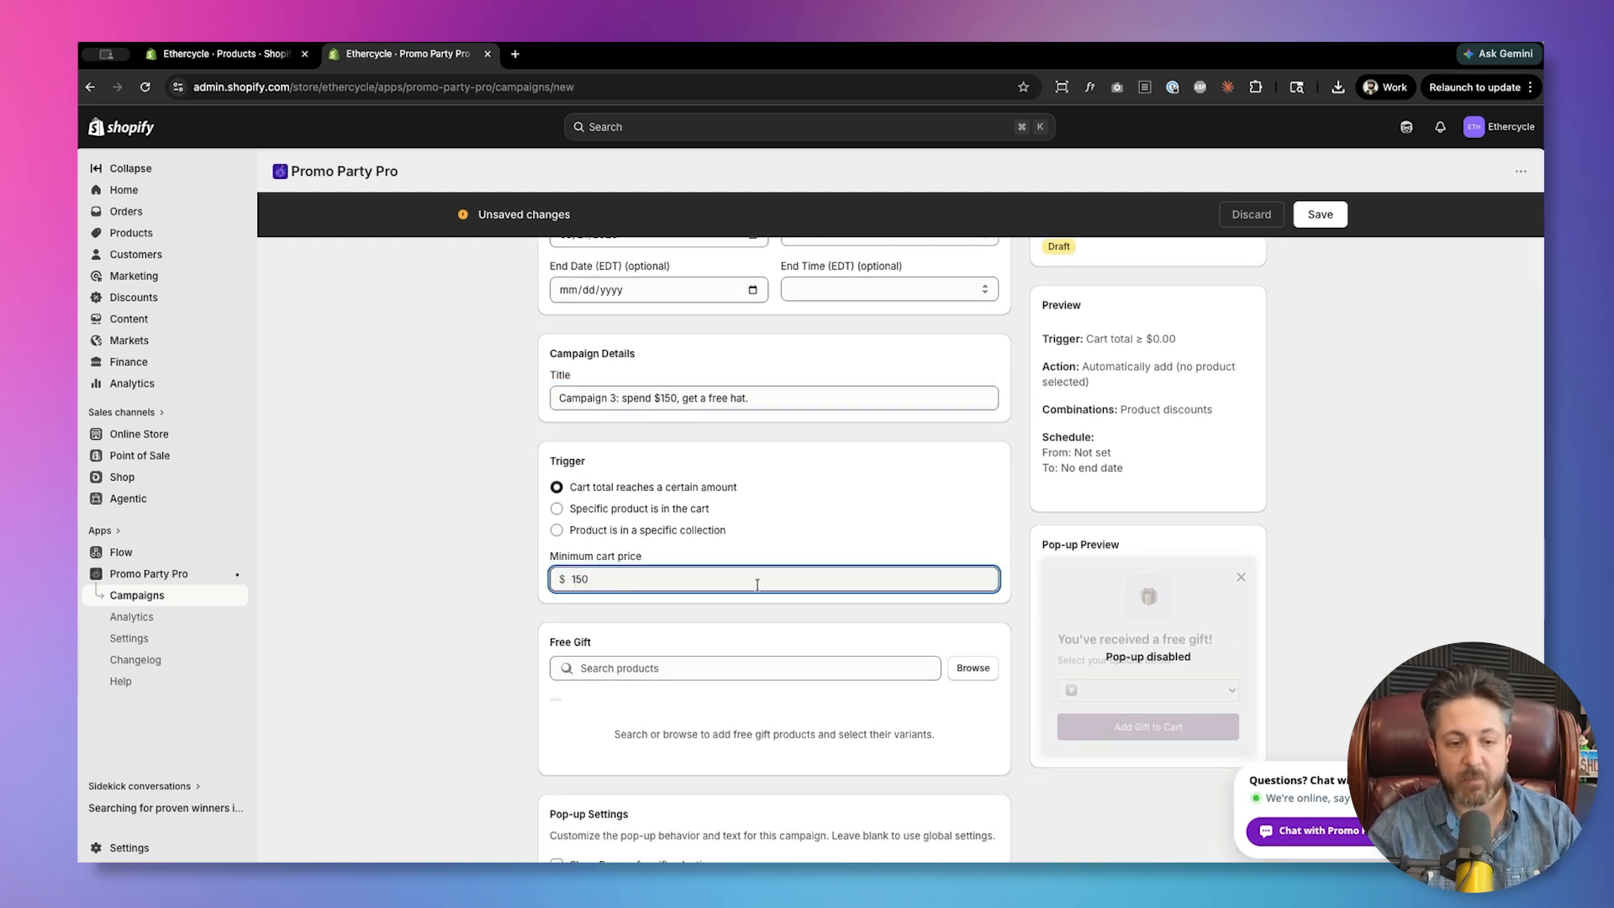
- Search the products for "hat" and add the Dad Hat as the campaign's free gift
scroll(773, 572, "down", 3)
left_click(756, 560)
type("hat")
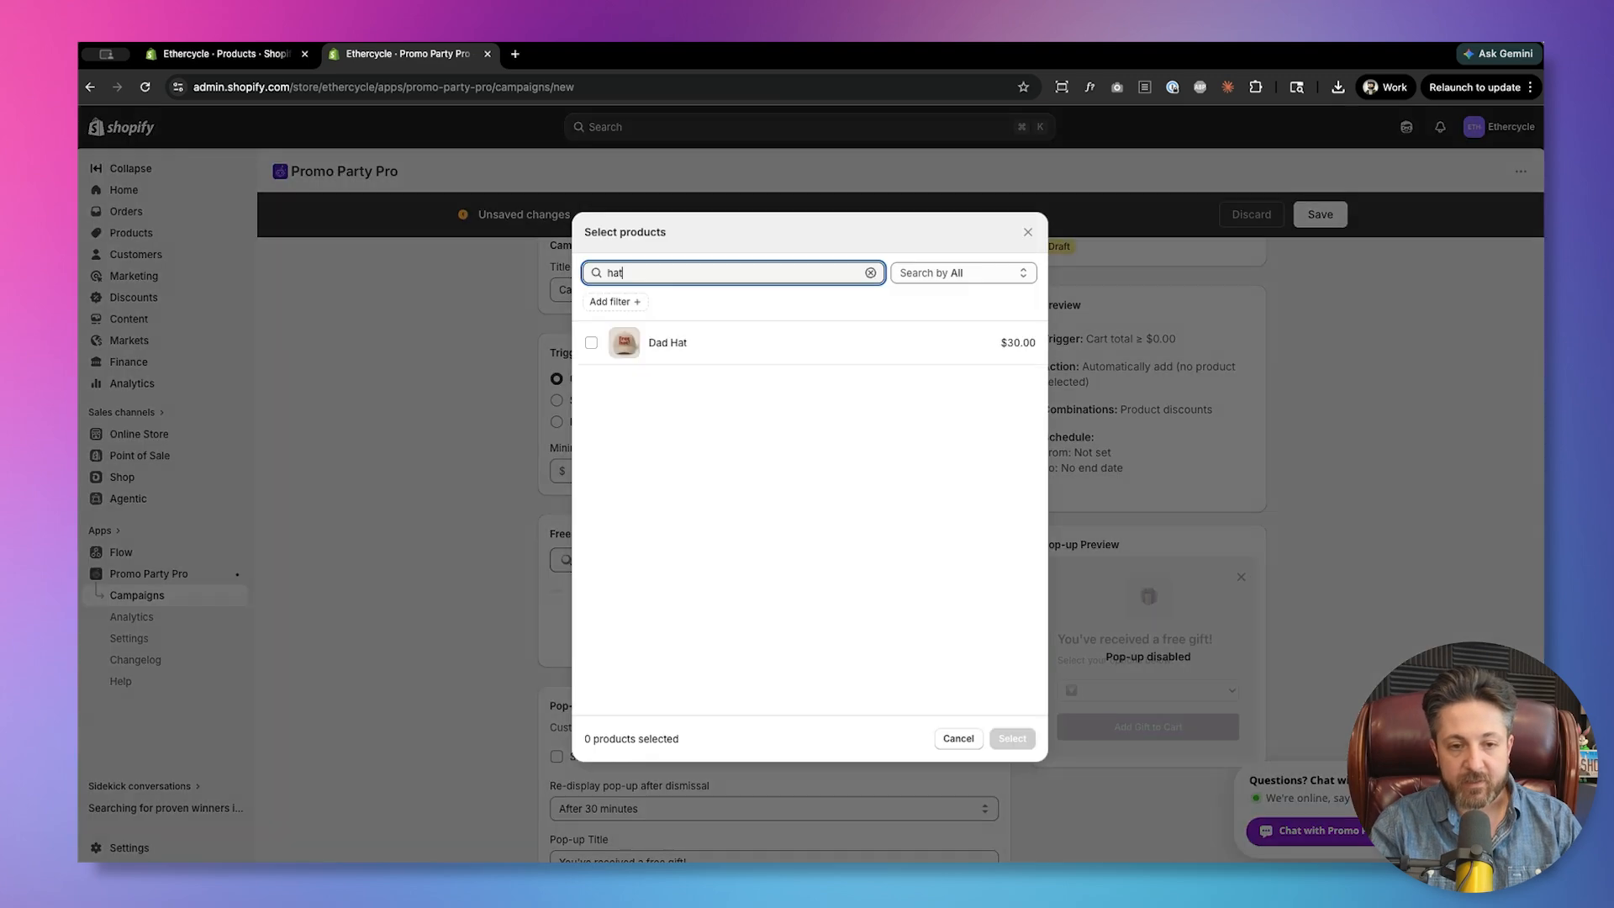
left_click(778, 360)
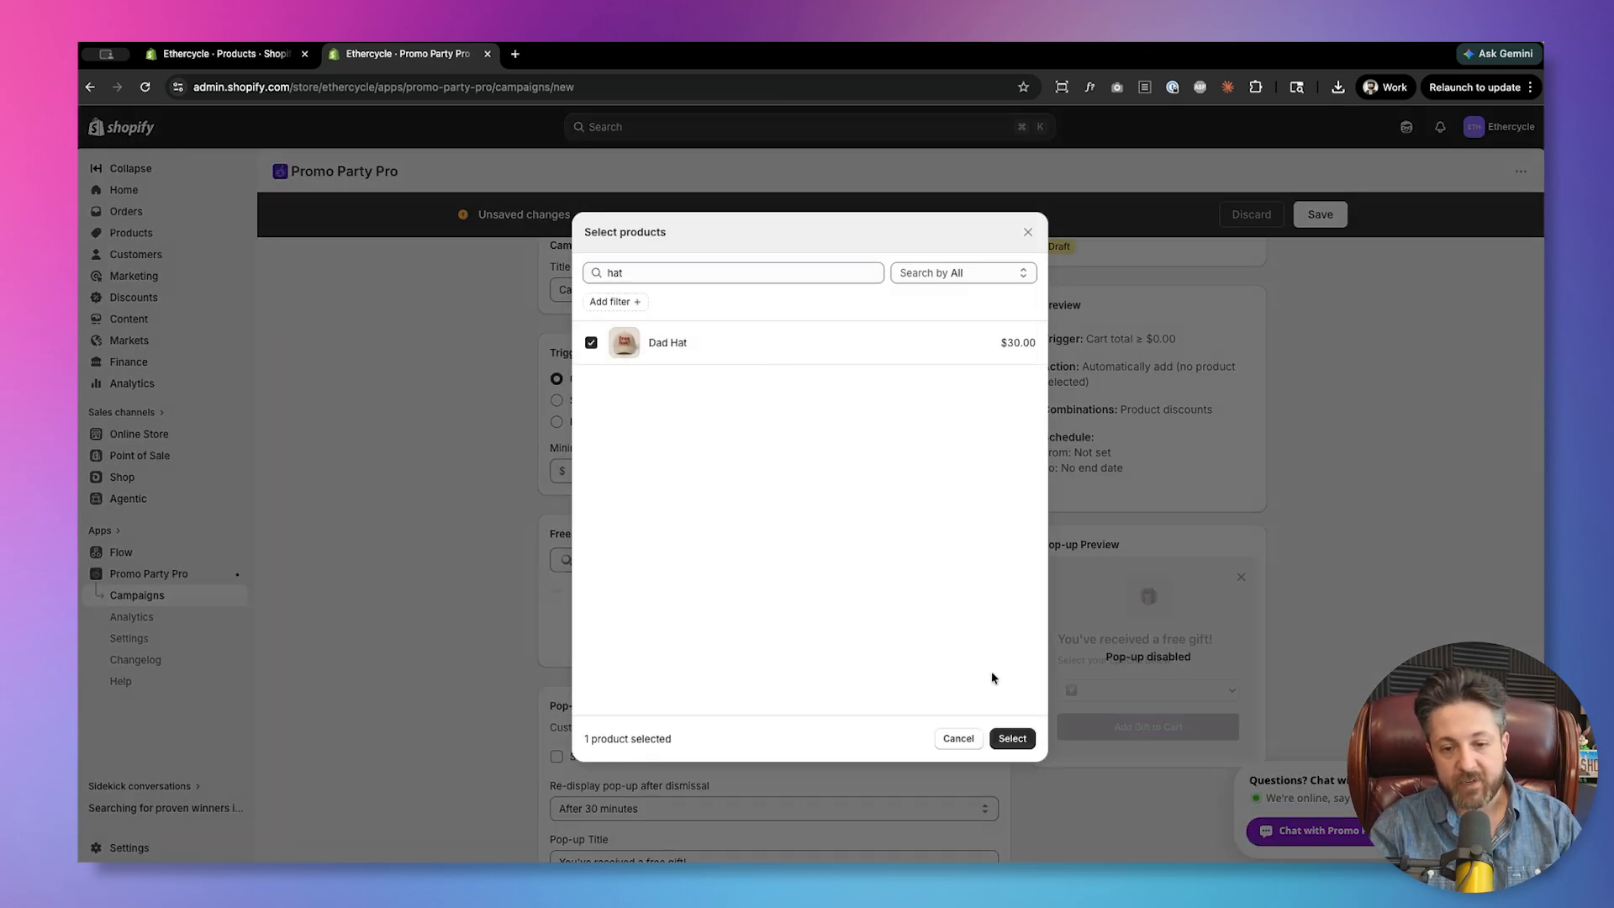
left_click(1012, 738)
- Temporarily enable the gift selection pop-up, inspect the option list in its preview, and disable the pop-up again
scroll(834, 558, "down", 2)
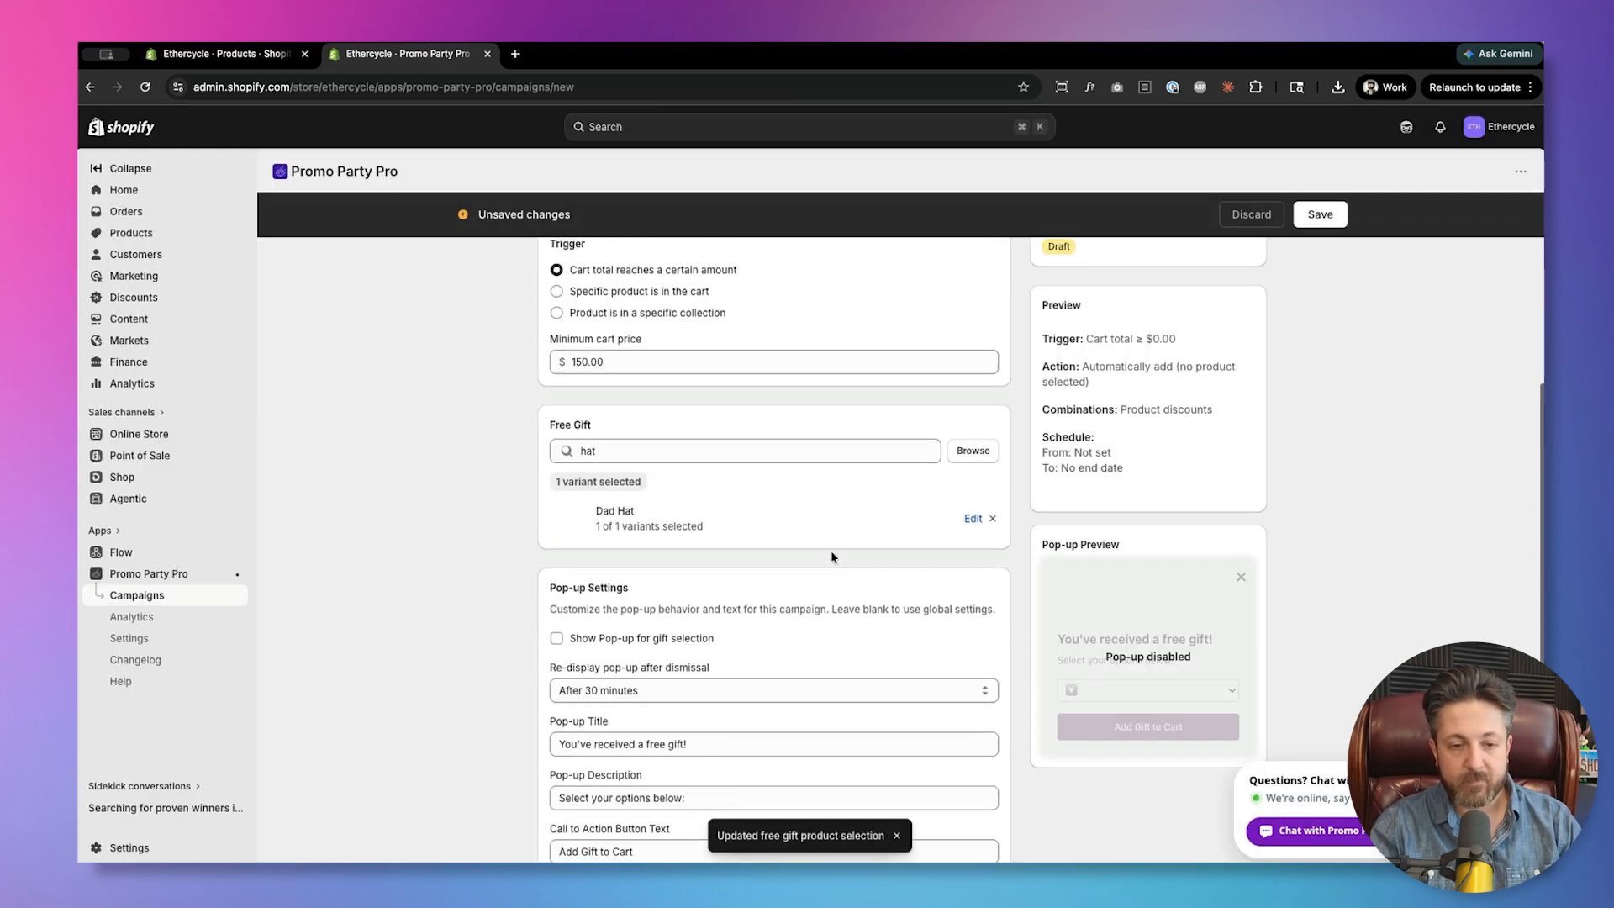
scroll(855, 482, "down", 2)
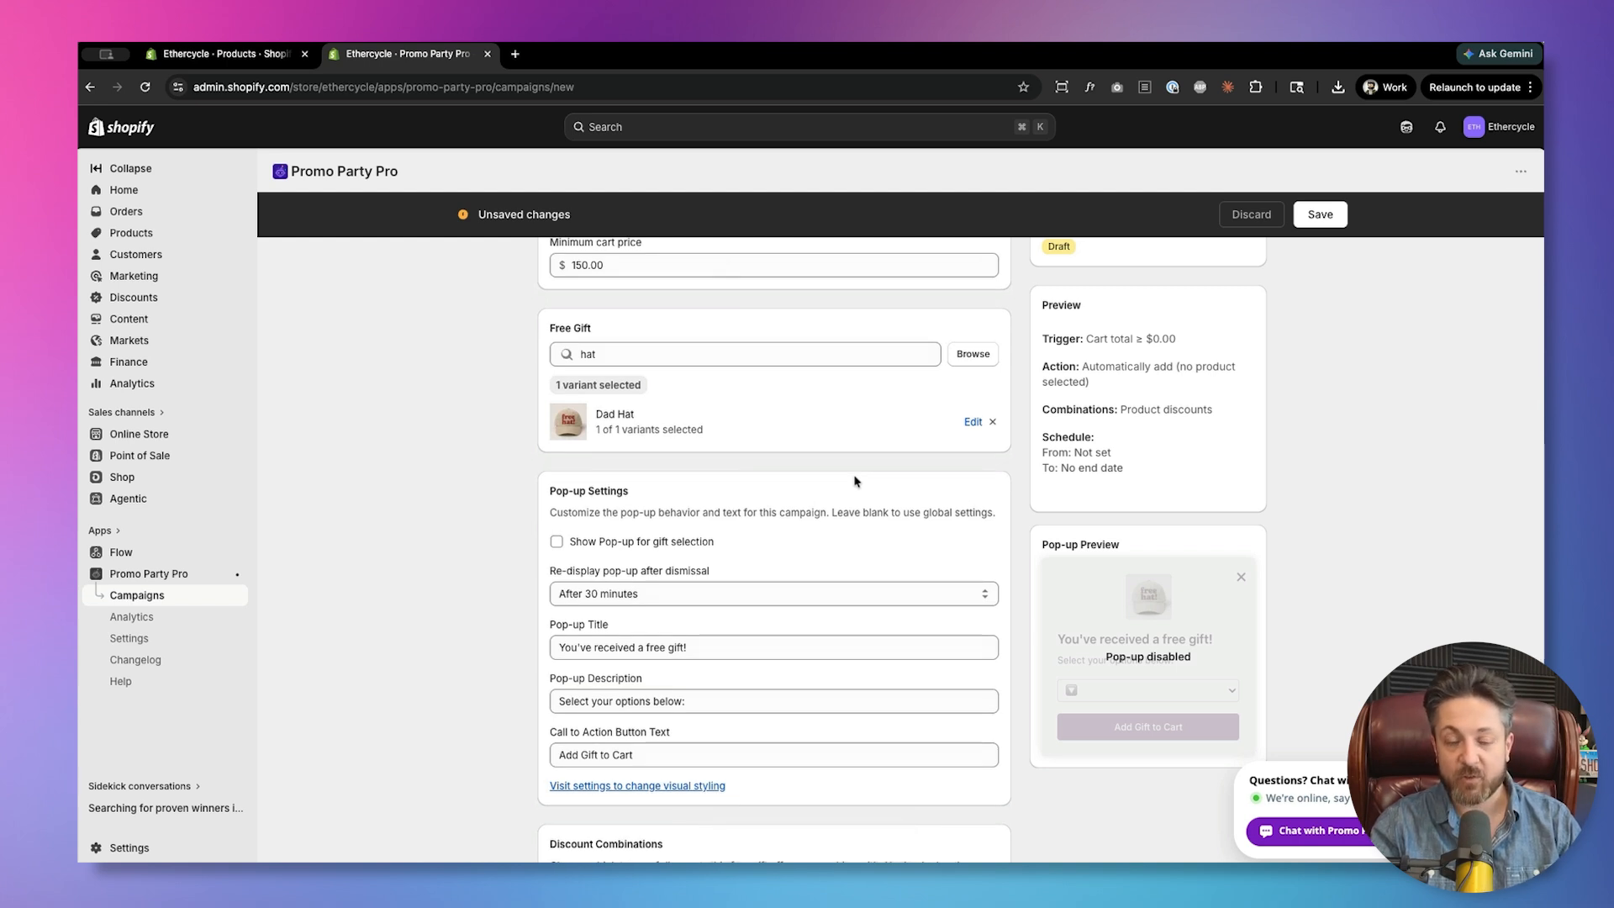
scroll(855, 481, "down", 1)
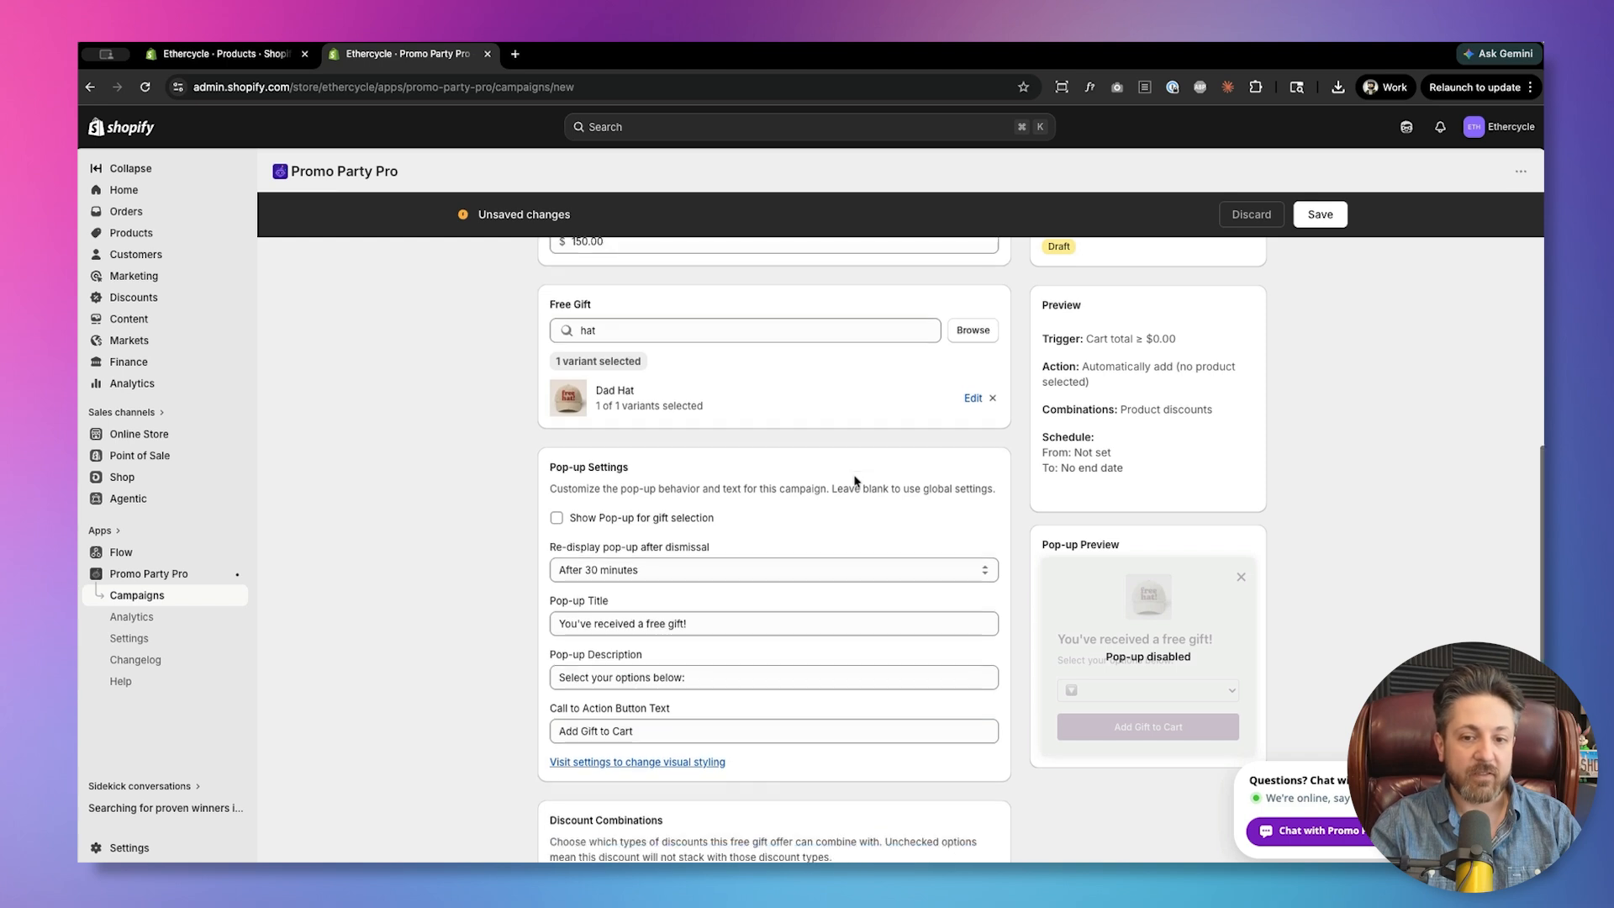
scroll(876, 494, "down", 3)
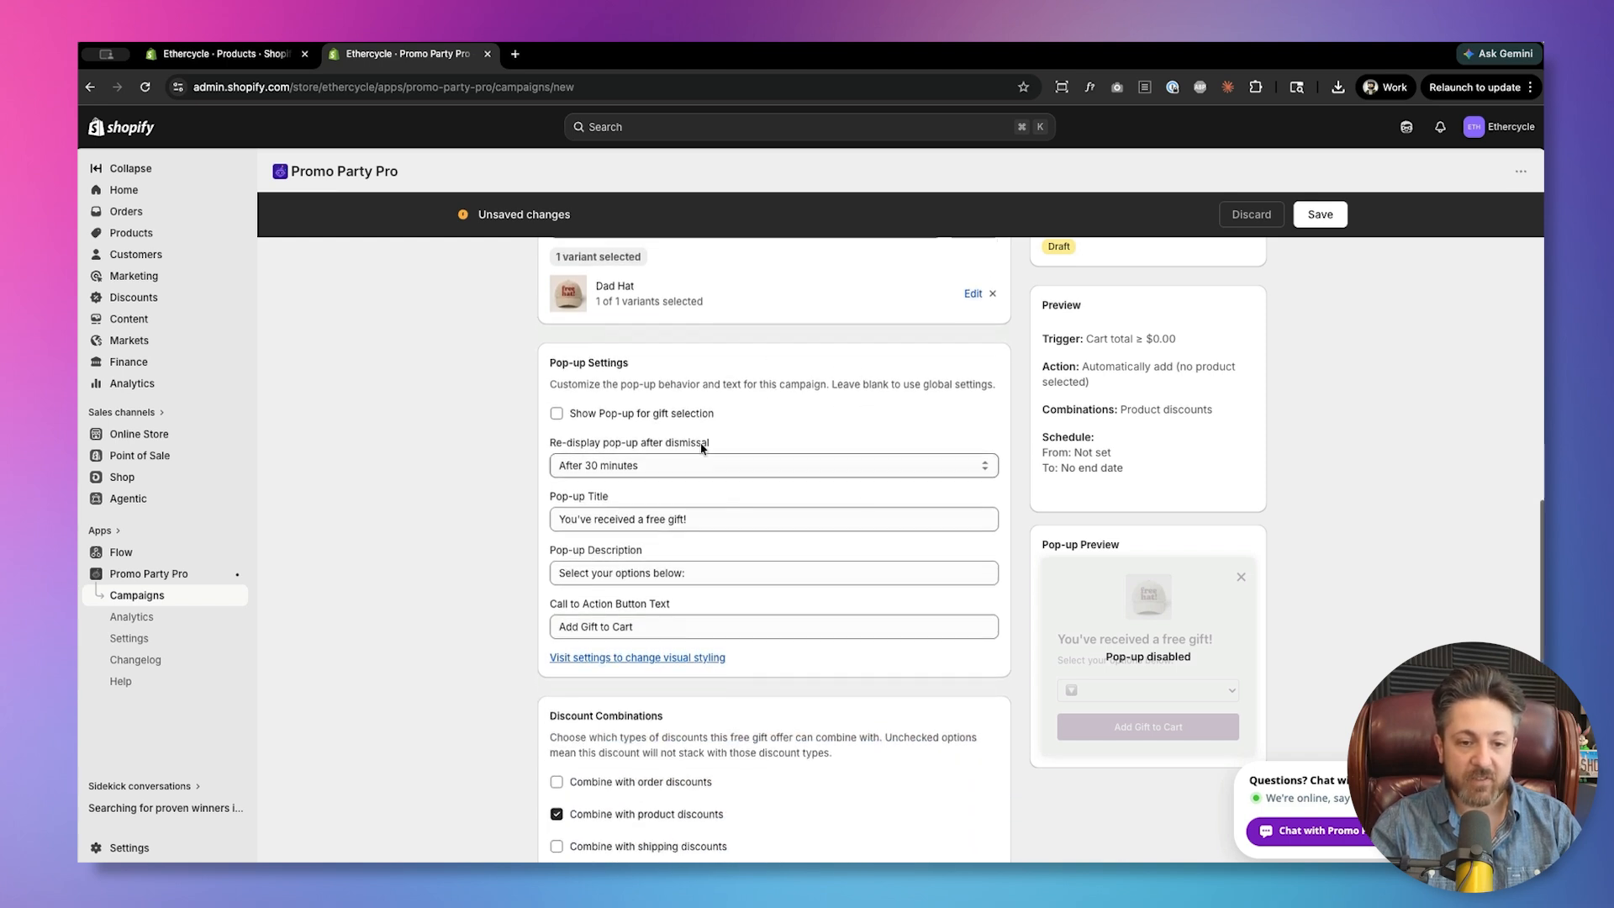
left_click(641, 414)
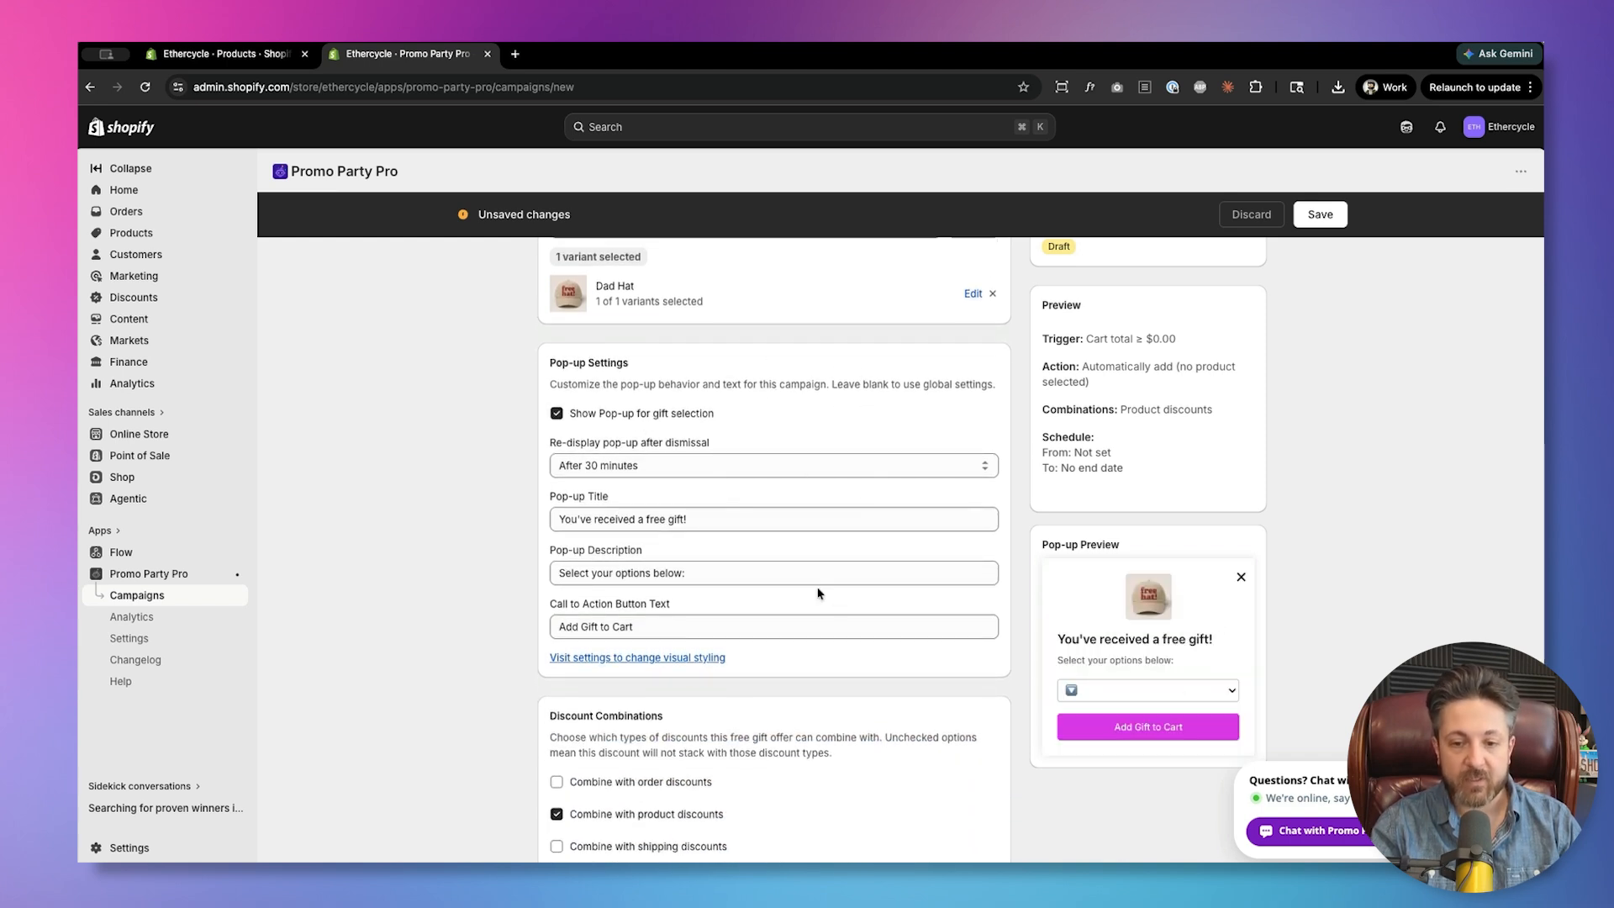
left_click(1121, 692)
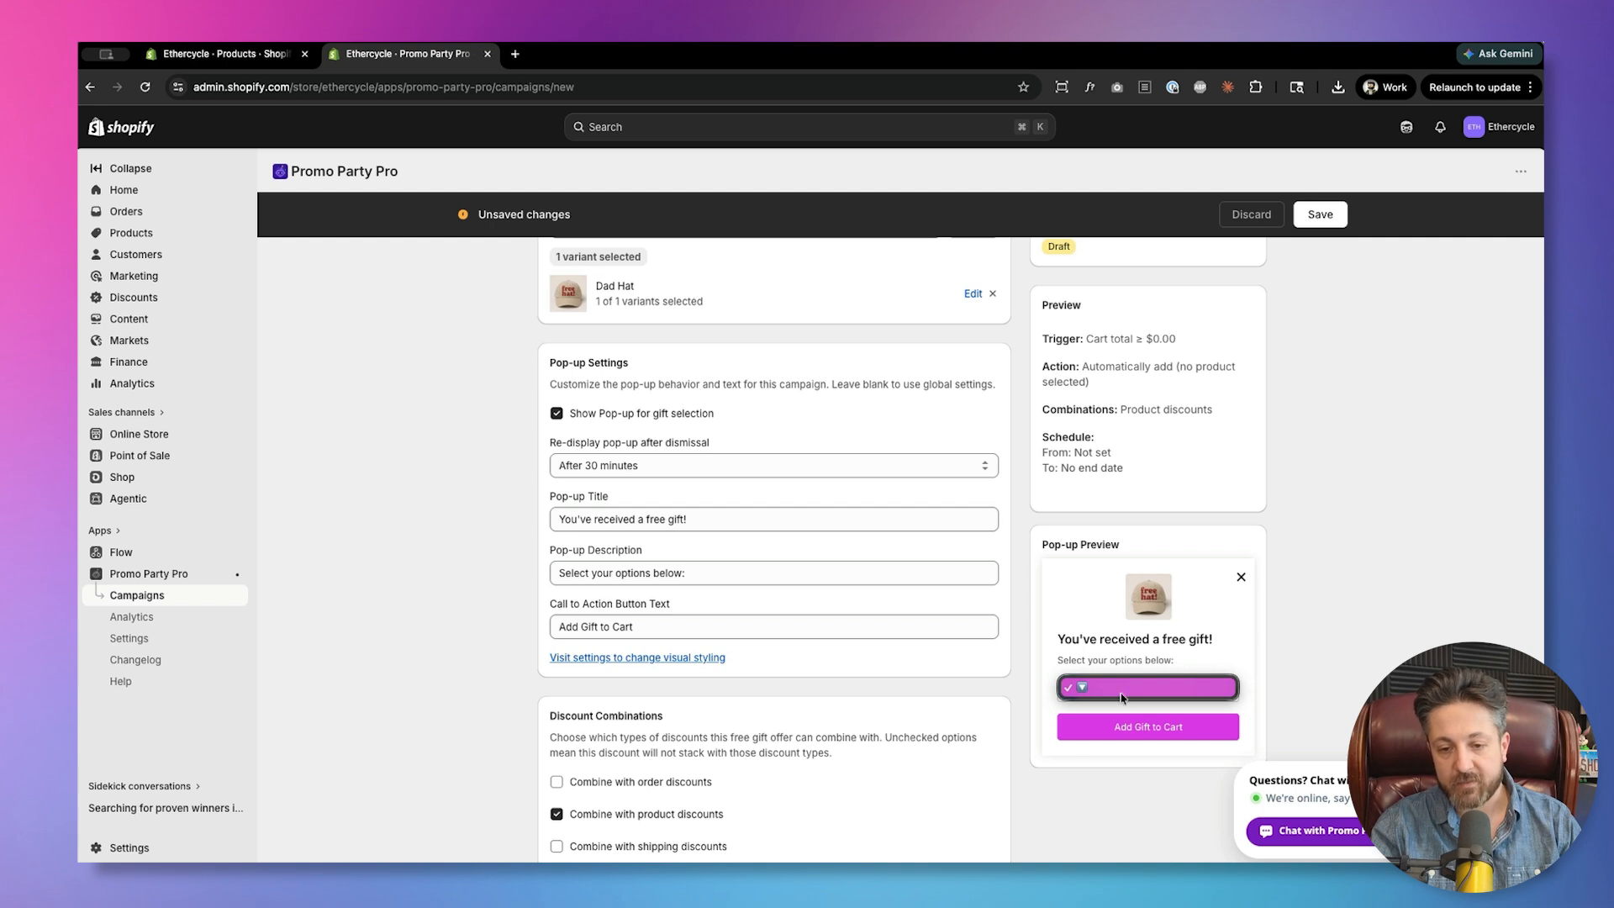
left_click(1124, 699)
left_click(652, 416)
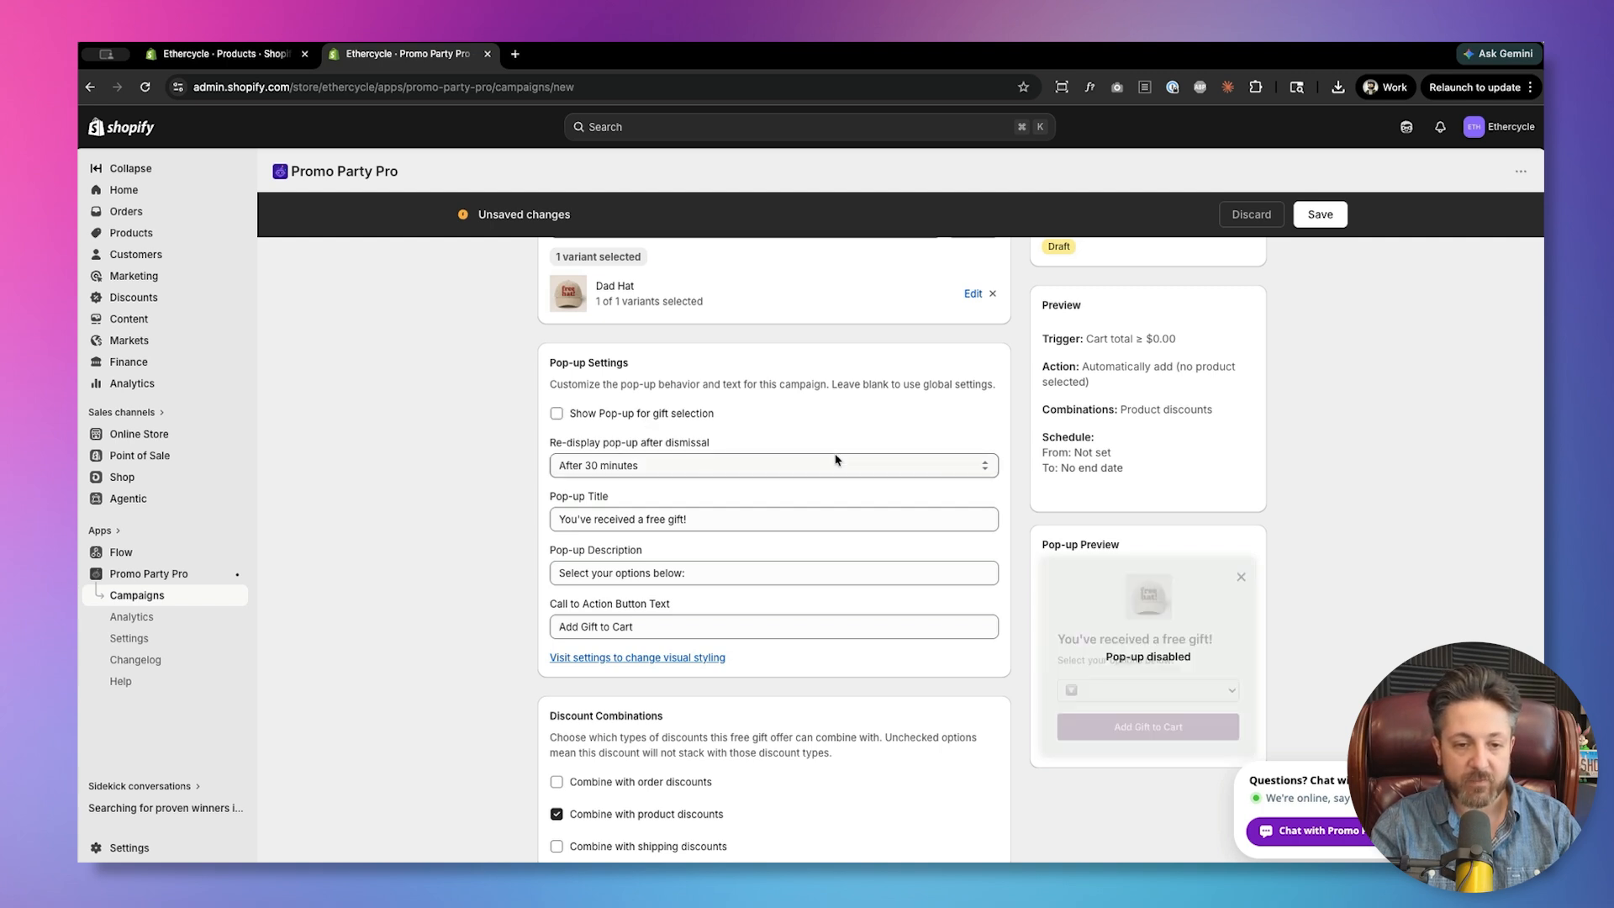
- Review the hat campaign's discount combination options and save the campaign
scroll(836, 460, "down", 1)
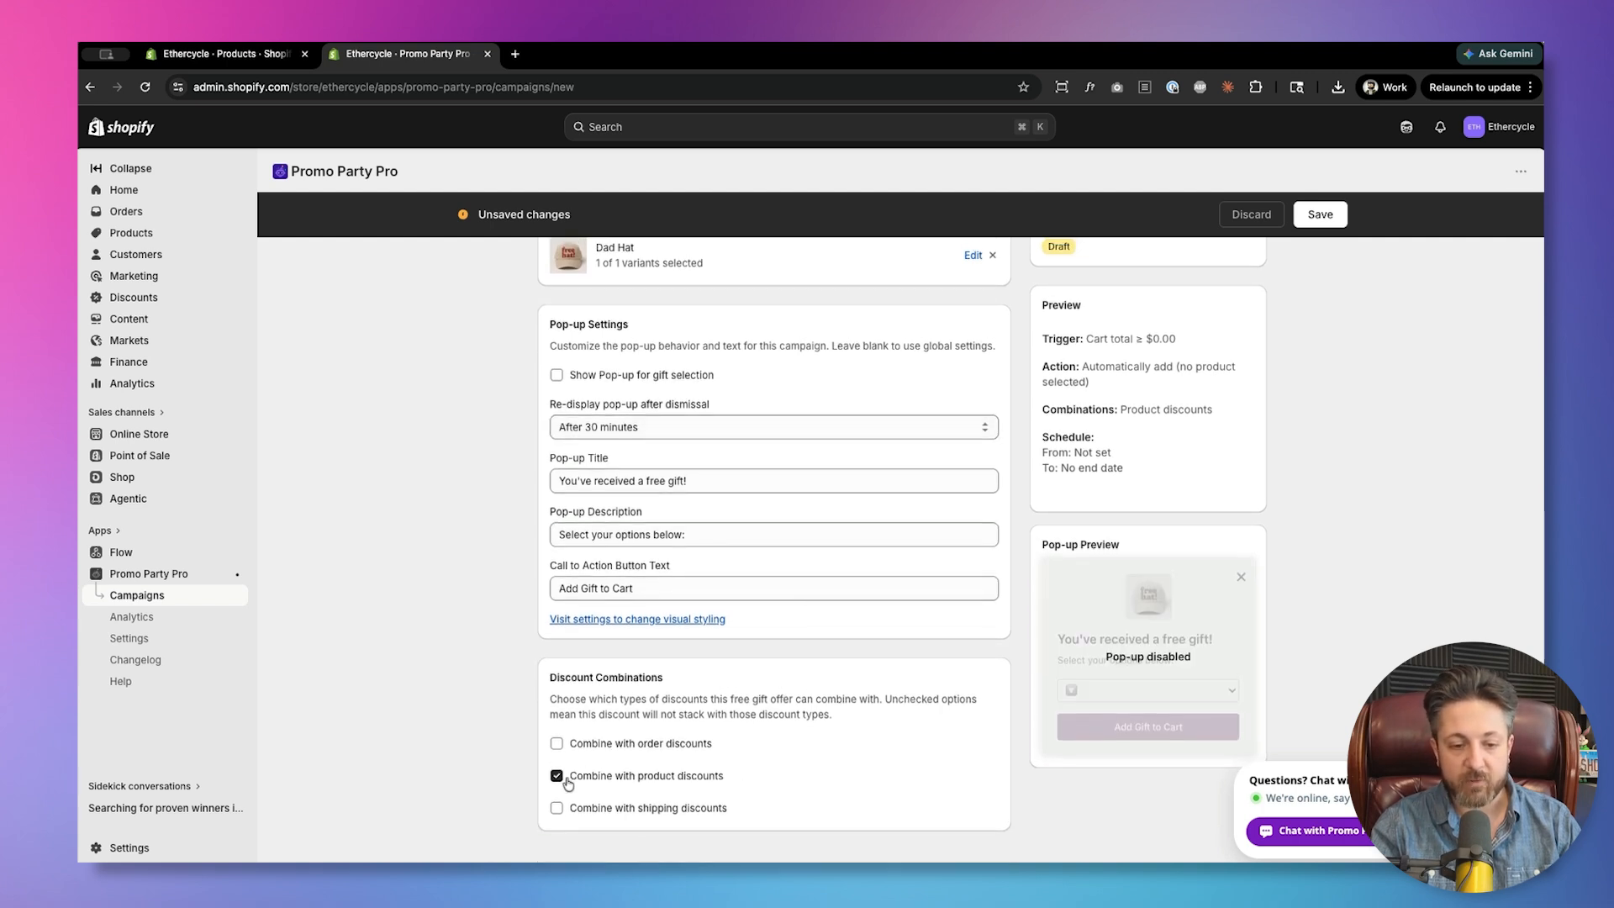
left_click(1314, 217)
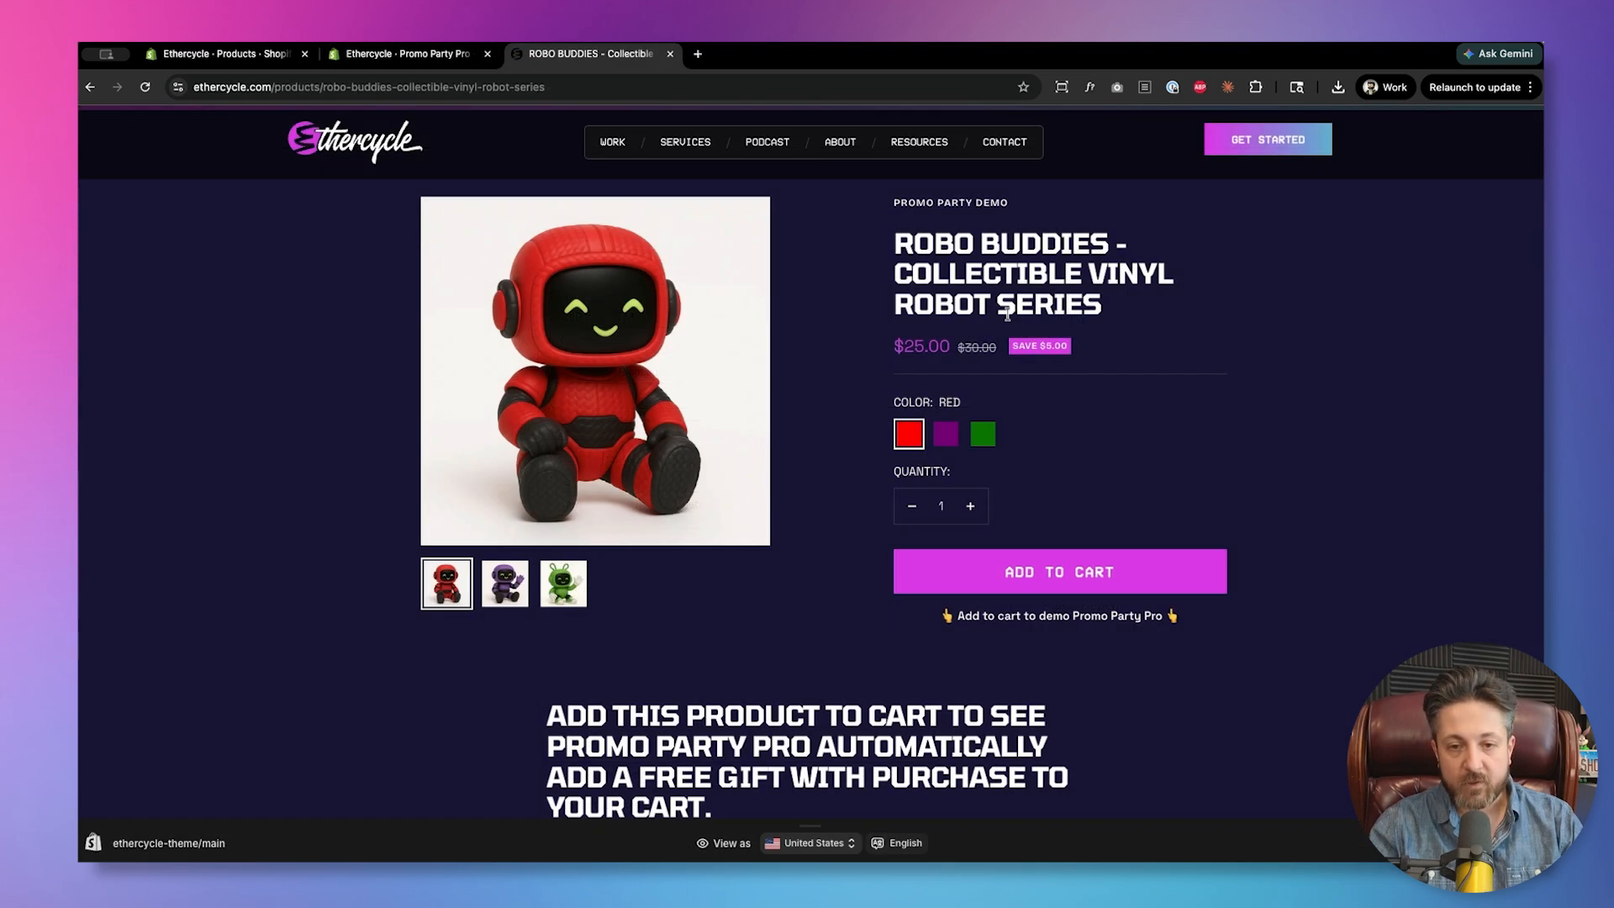
- Add the red Robo Buddies robot to the storefront cart and claim the collector's pin in Green as the free gift
left_click(1090, 578)
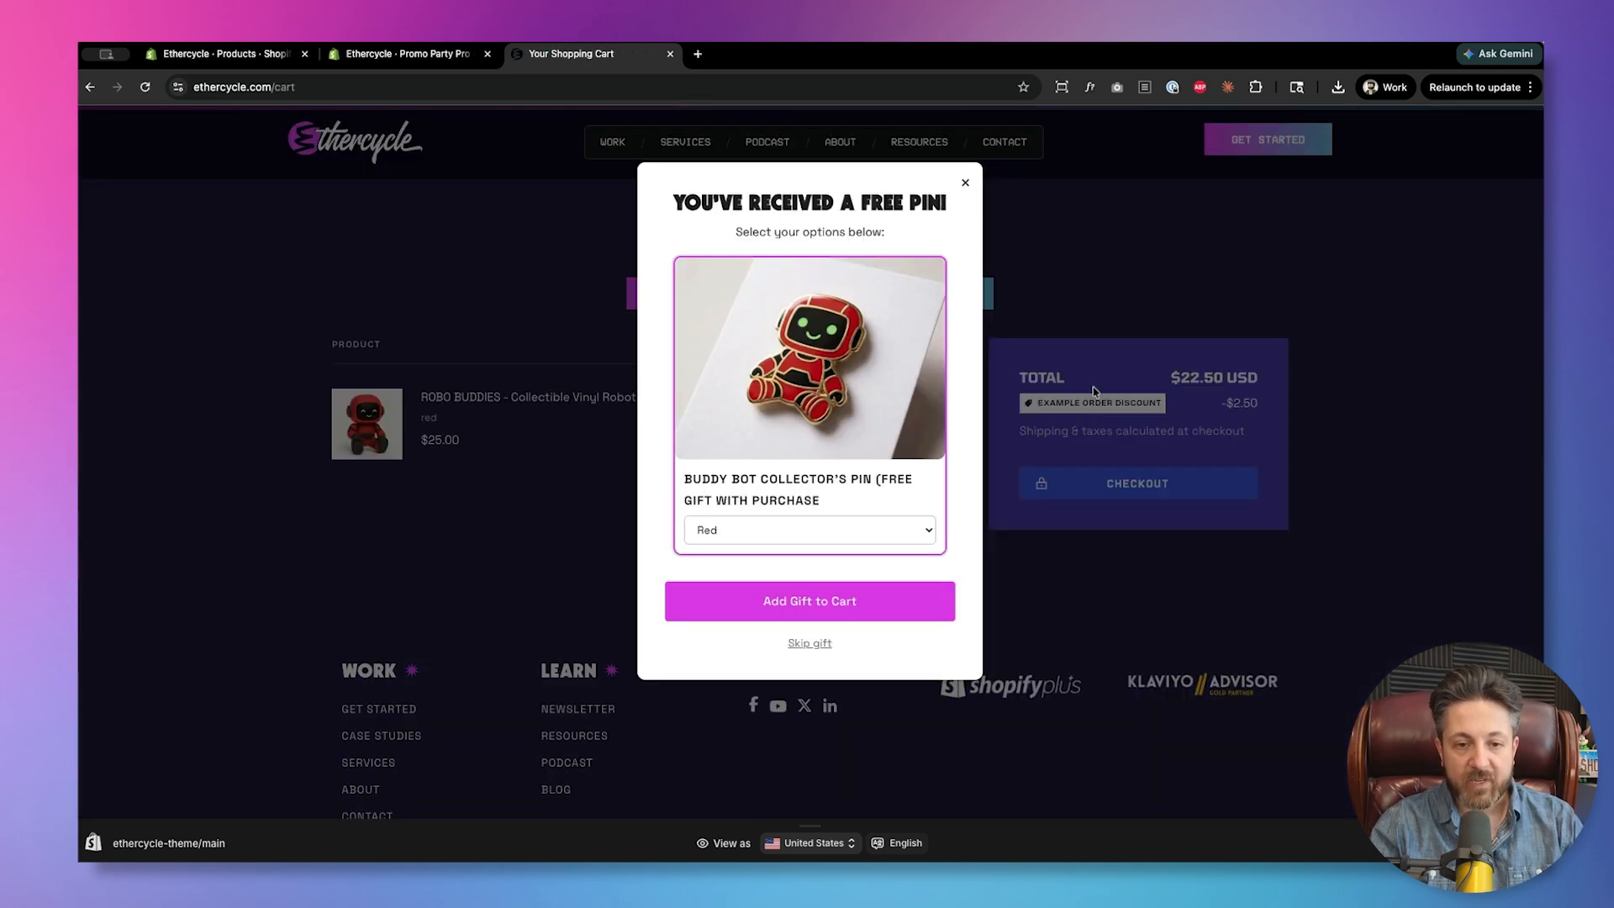
left_click(785, 543)
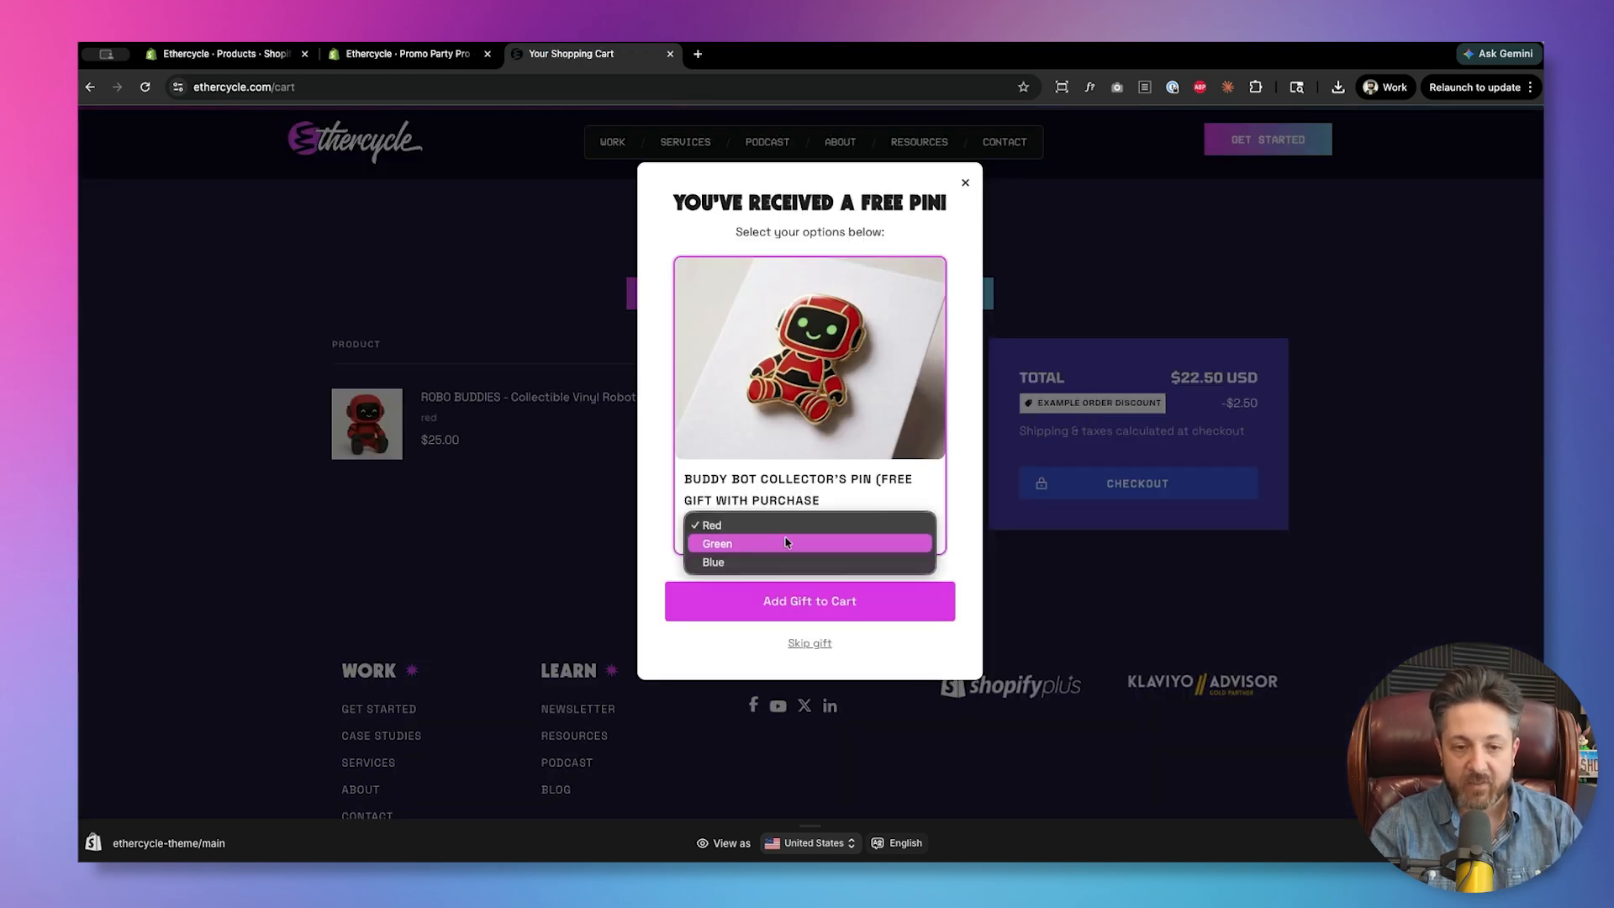
left_click(787, 540)
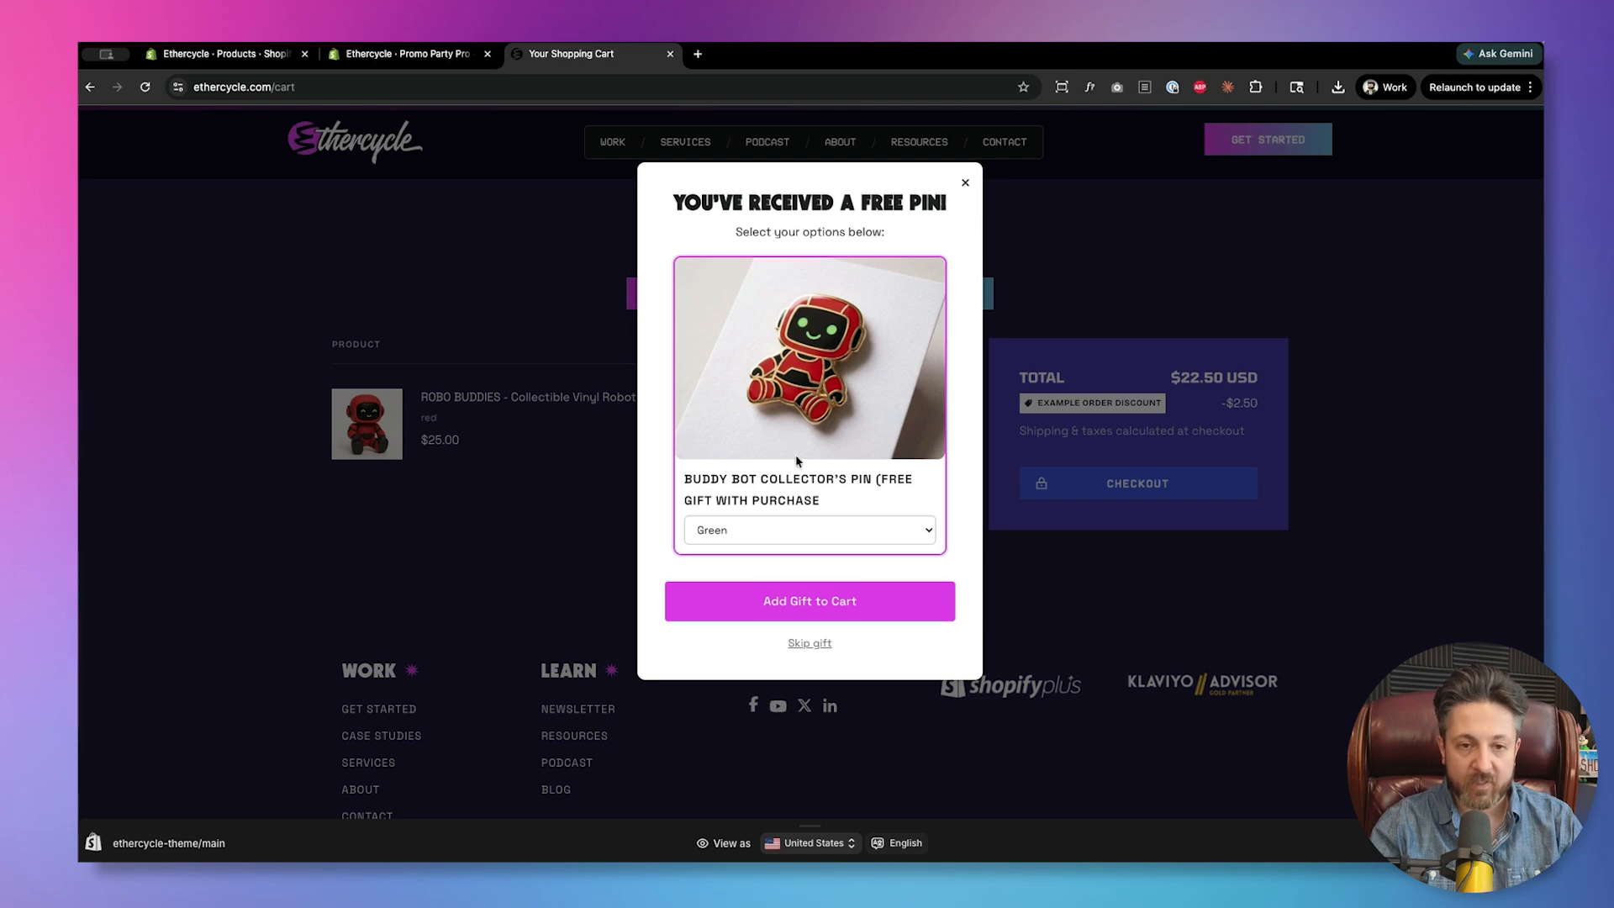
left_click(850, 620)
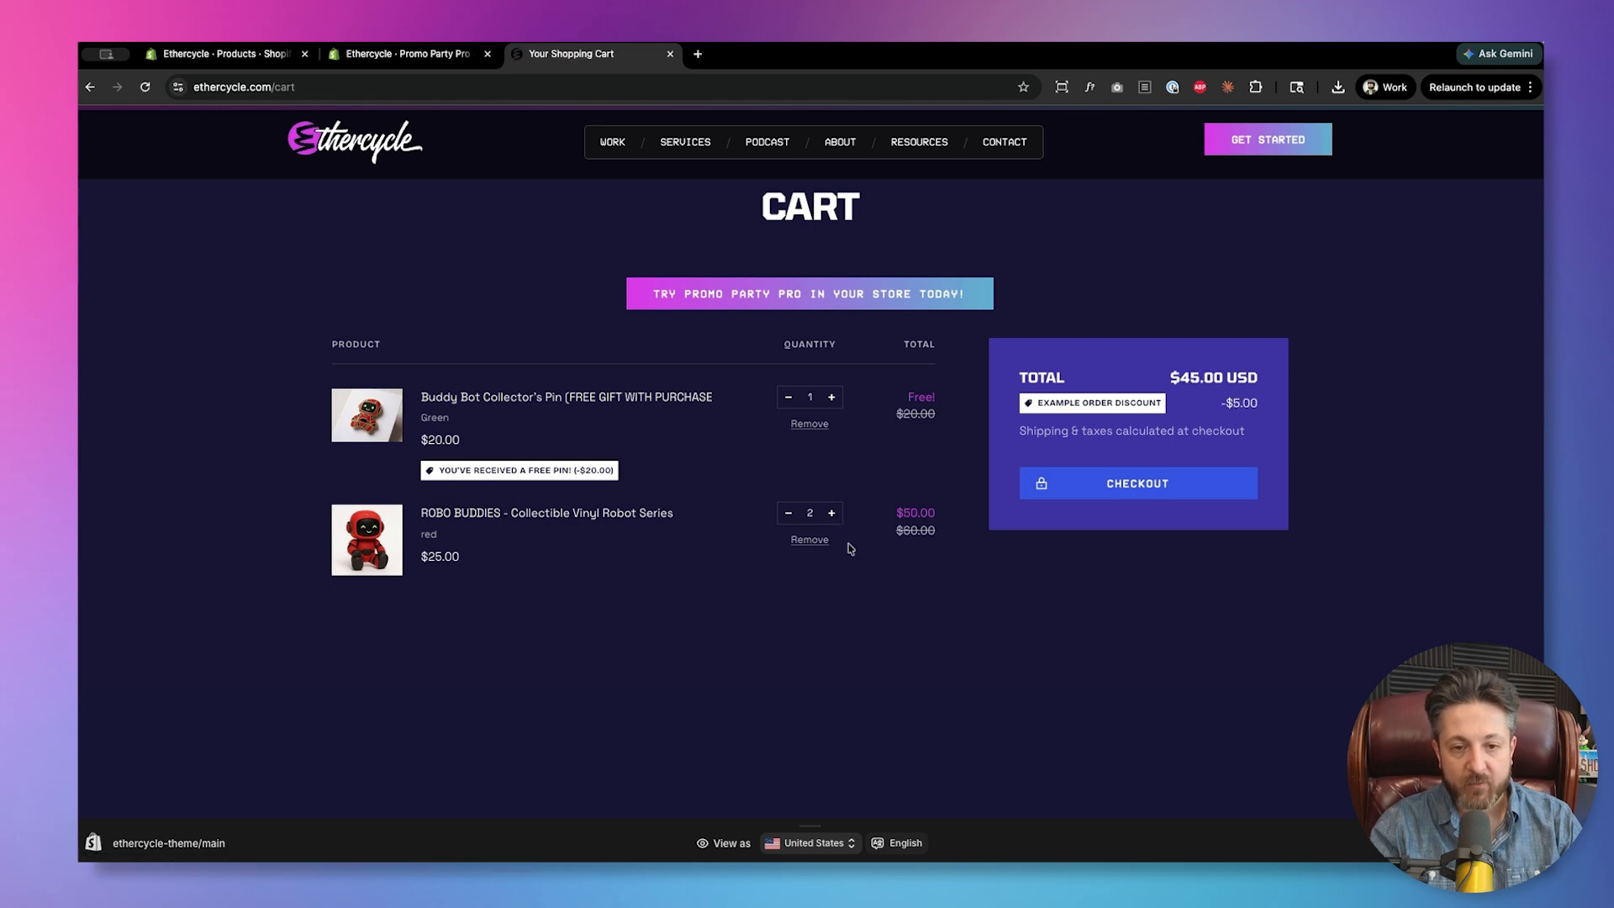
- Increase the Robo Buddies quantity in the cart to 7 to test the tote bag and hat gift tiers
left_click(830, 514)
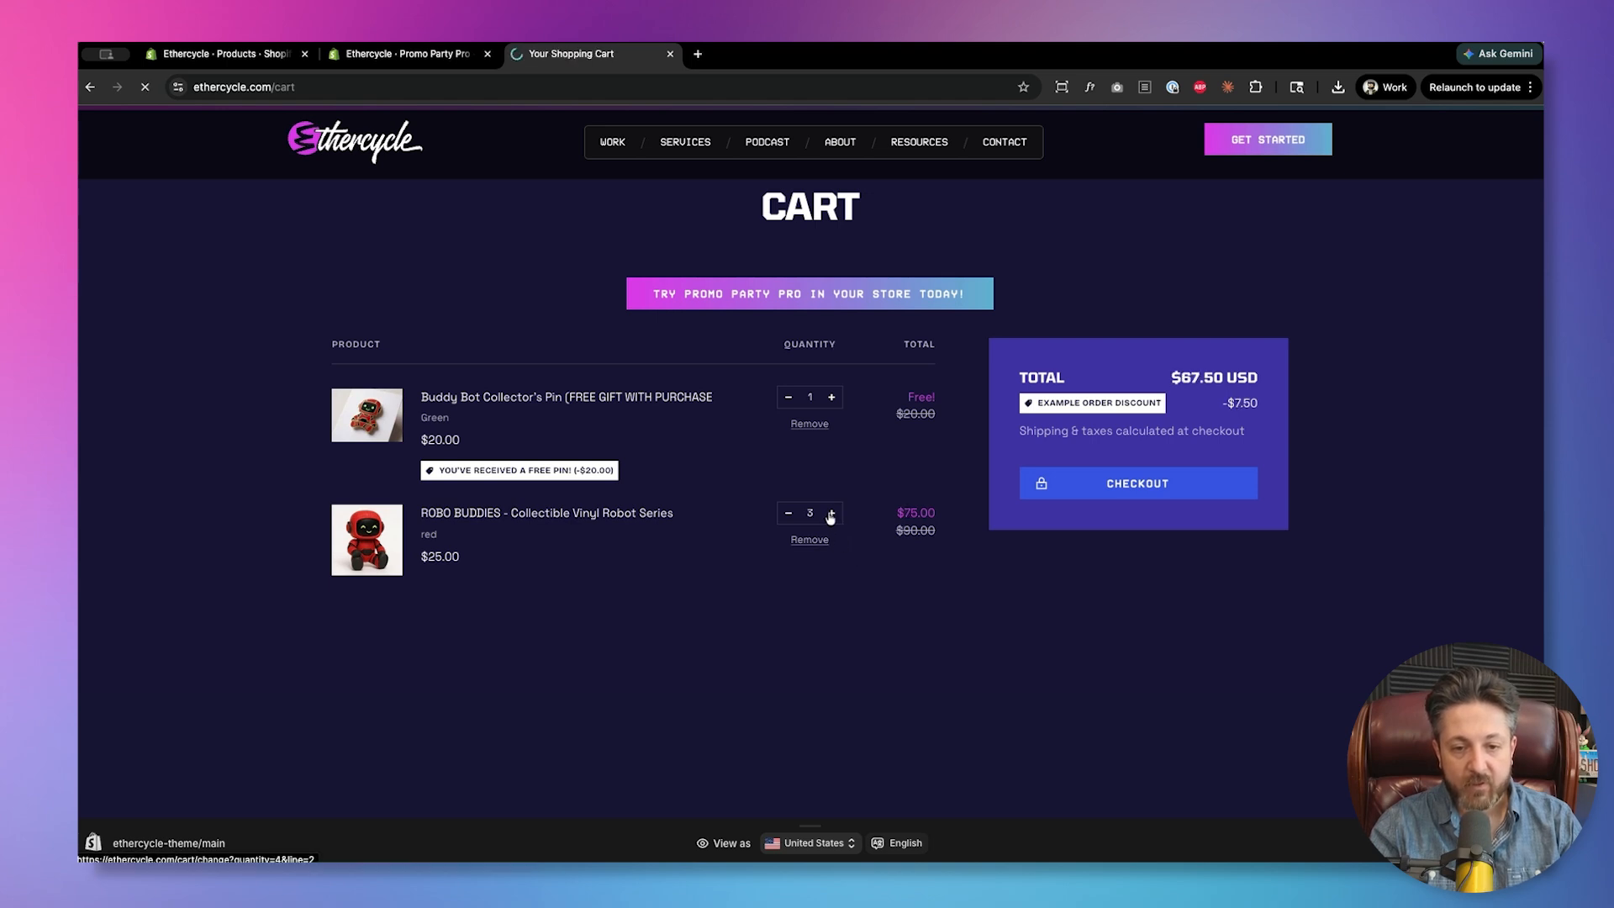
left_click(829, 515)
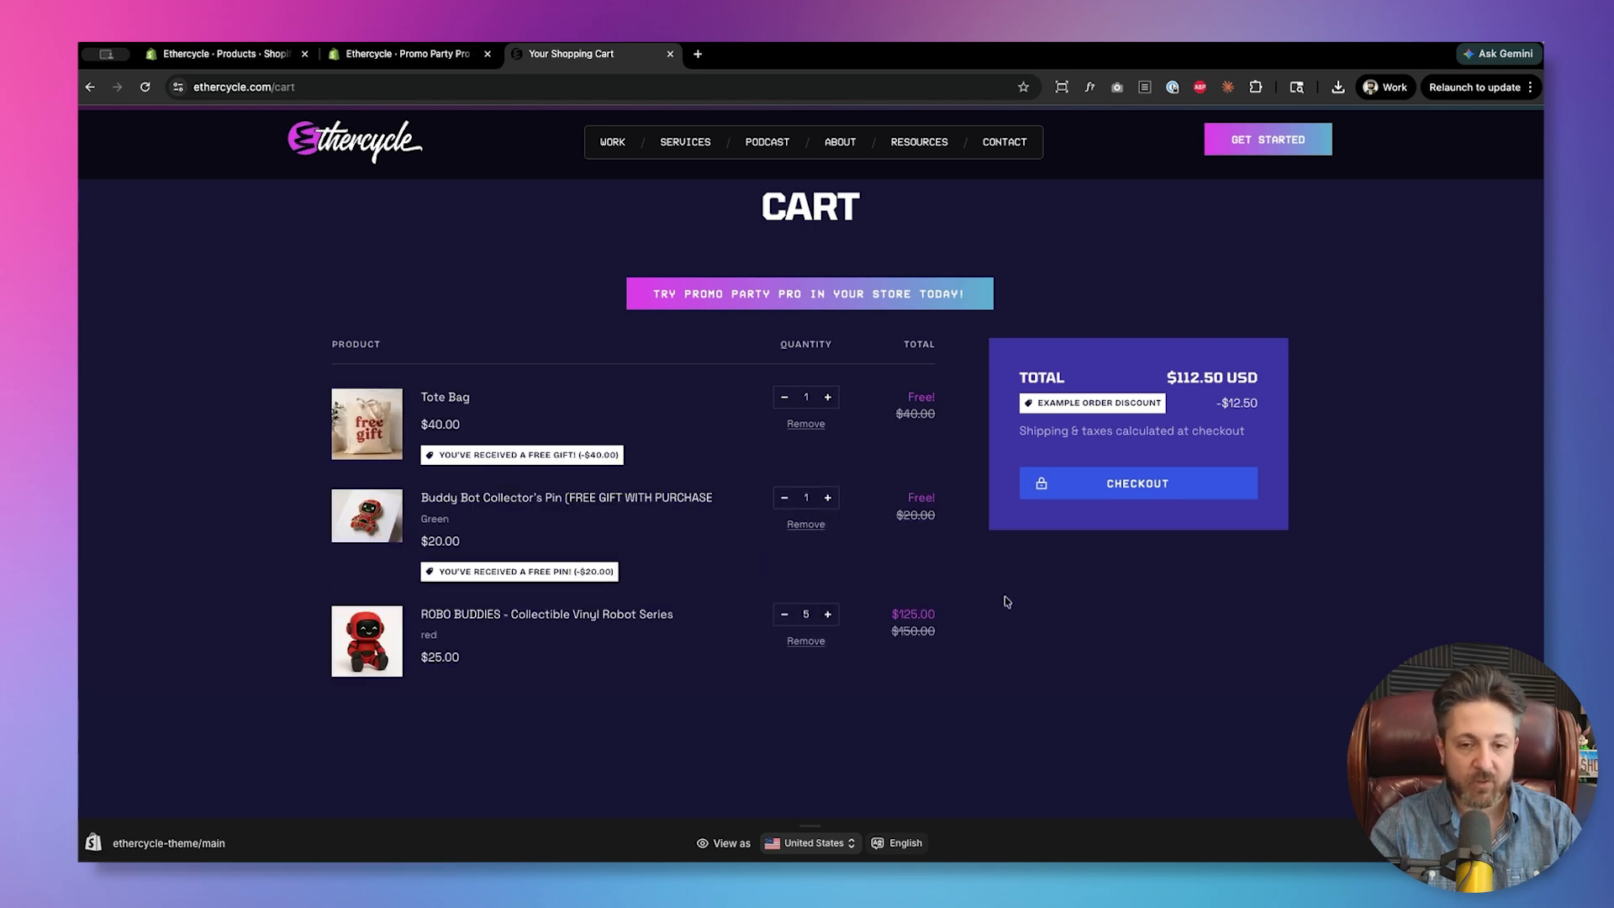
left_click(828, 618)
left_click(828, 618)
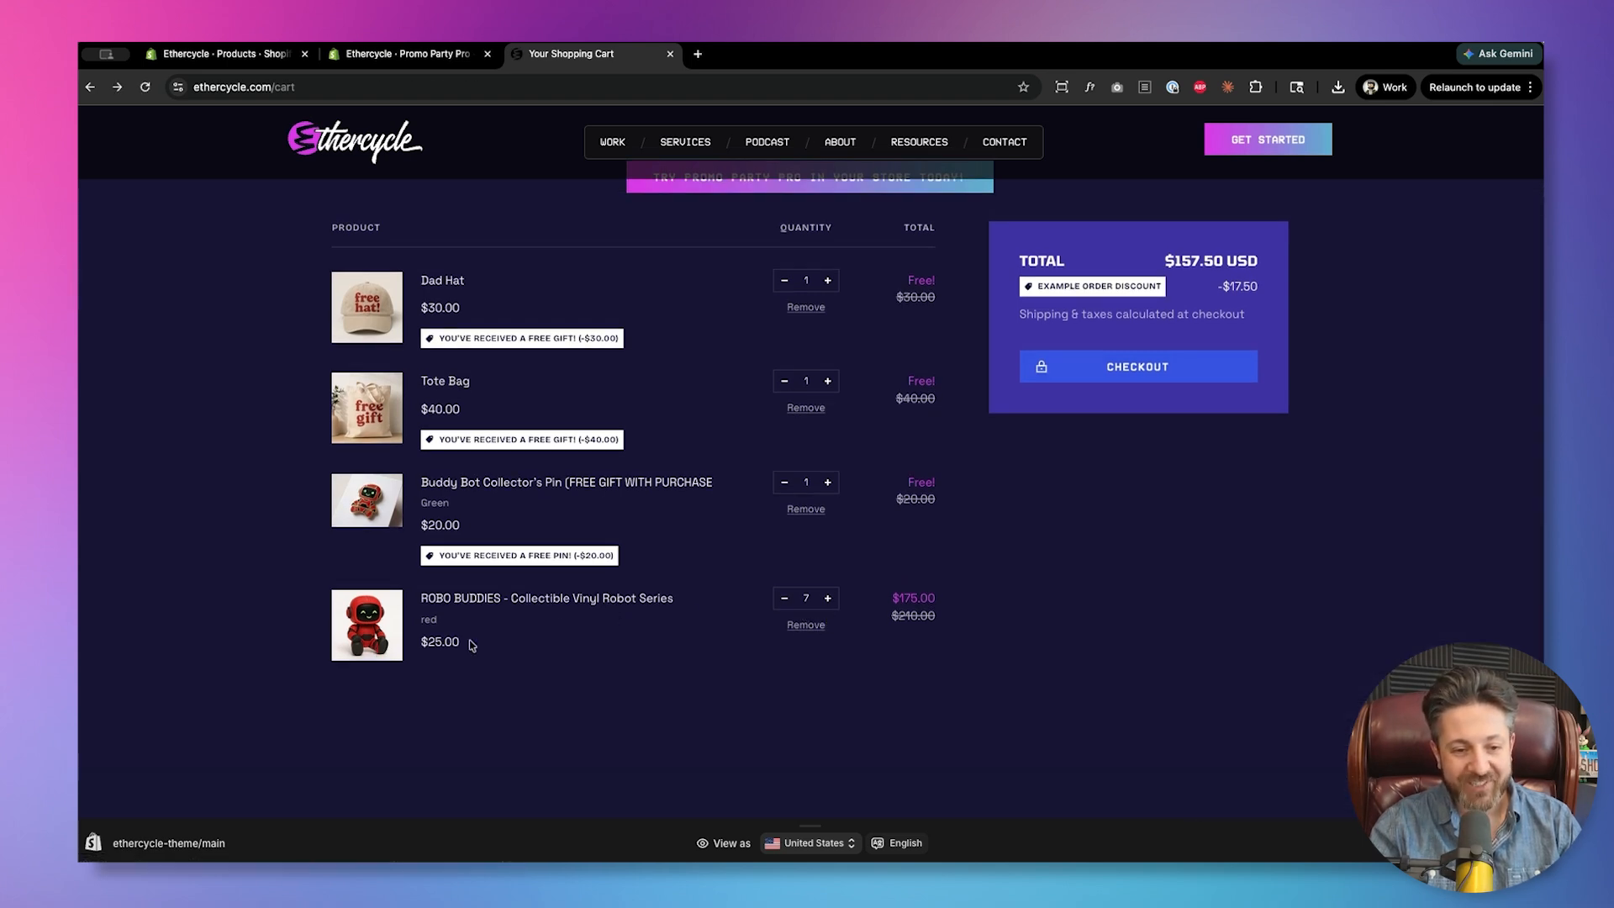
scroll(473, 645, "up", 1)
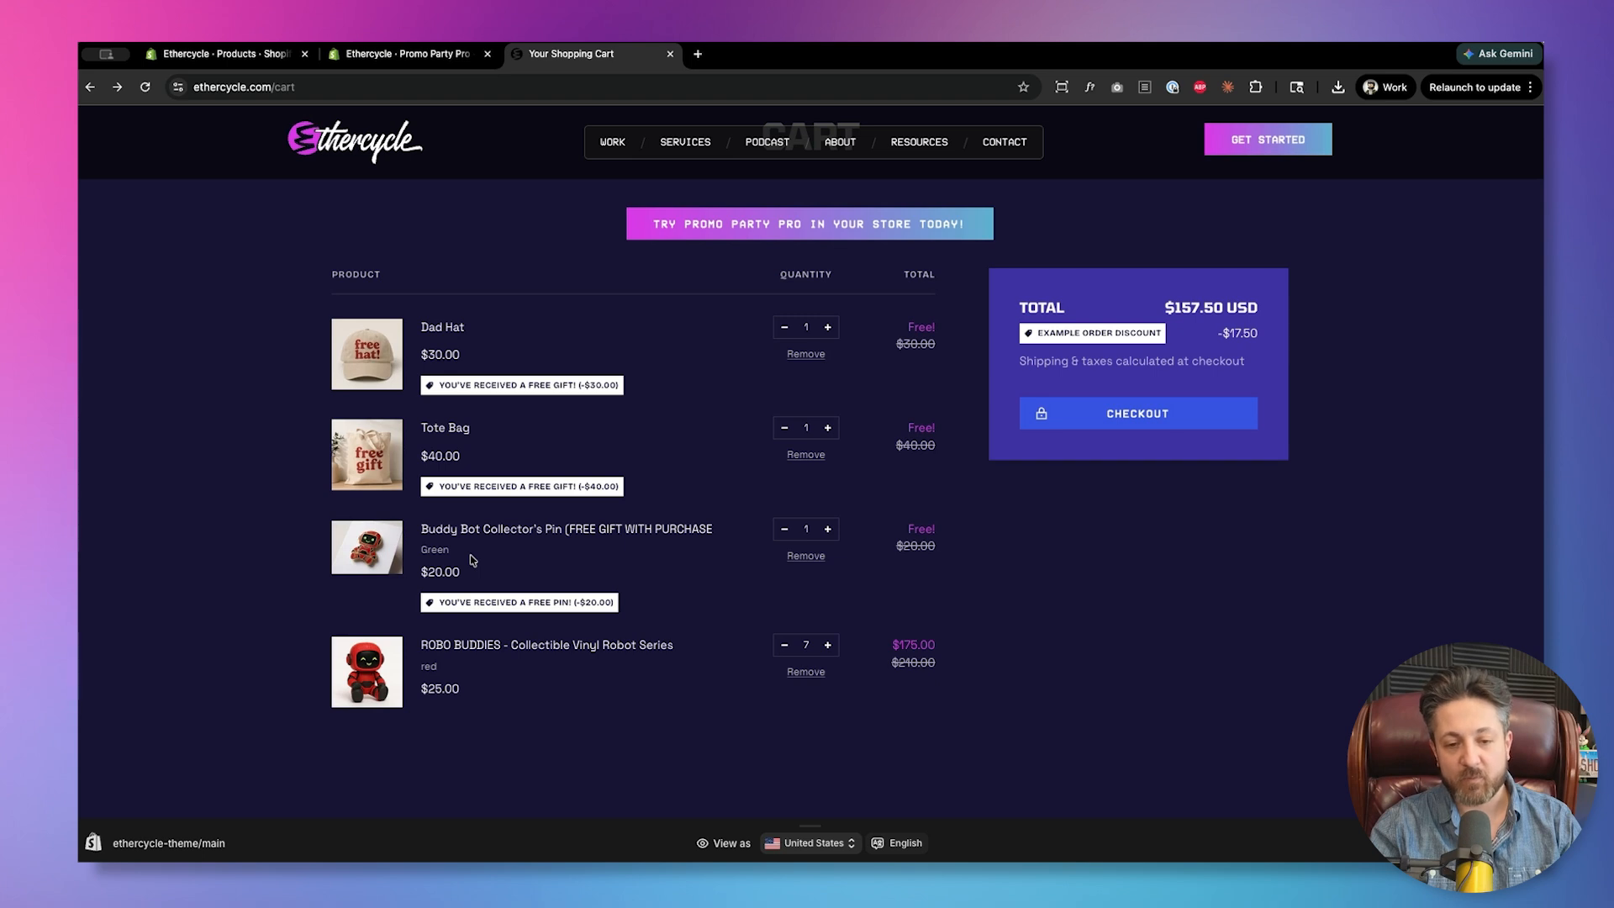